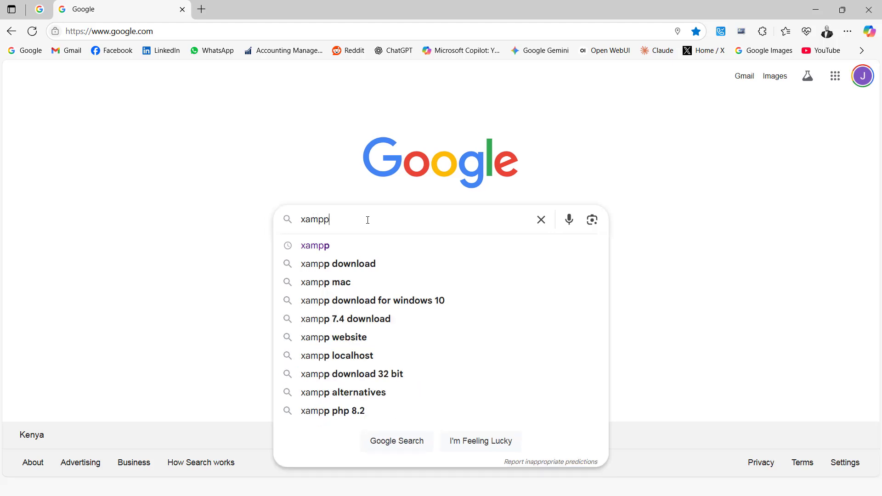
Open the Apache Friends XAMPP download page from the xampp search results in a new Edge tab
key(Return)
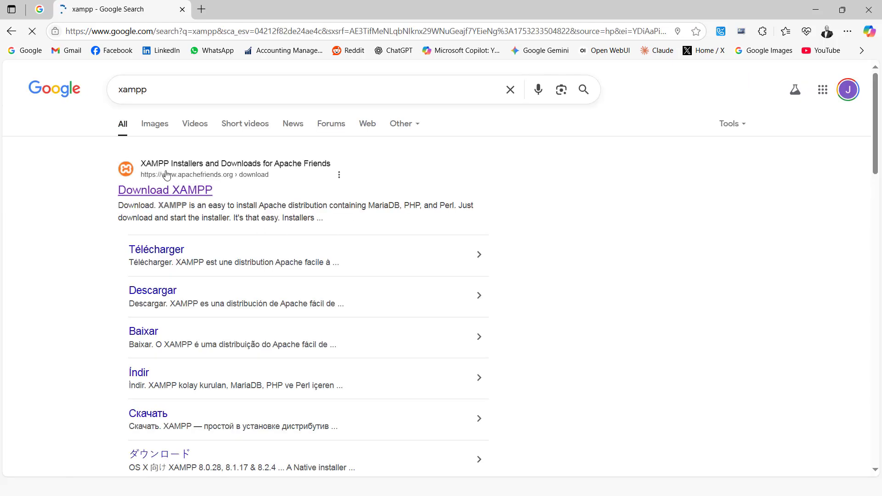
right_click(174, 191)
click(230, 143)
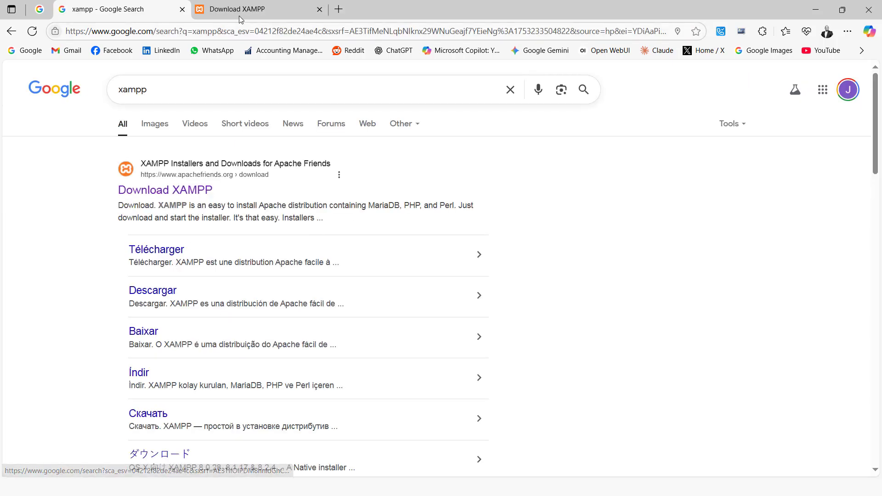
click(240, 15)
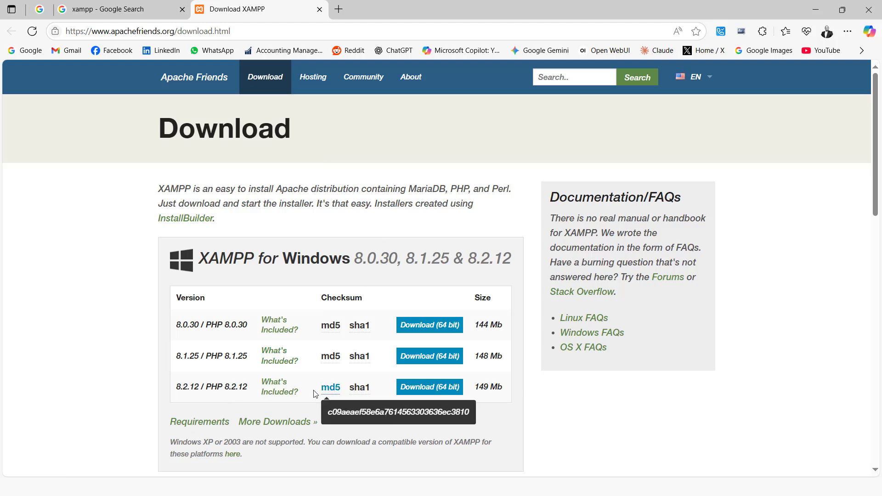
click(267, 478)
Run xampp-windows-x64-8.2.12-0-VS16-installer.exe from the Downloads\Programs folder
key(super)
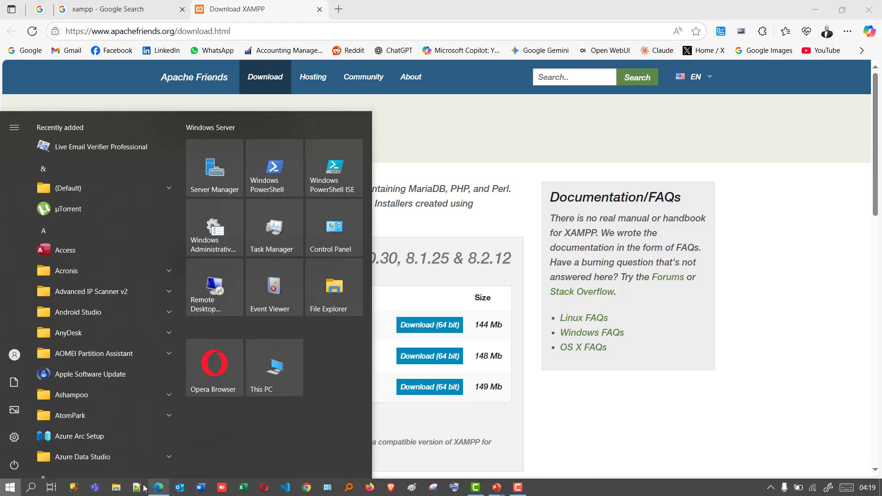
key(super)
key(super+e)
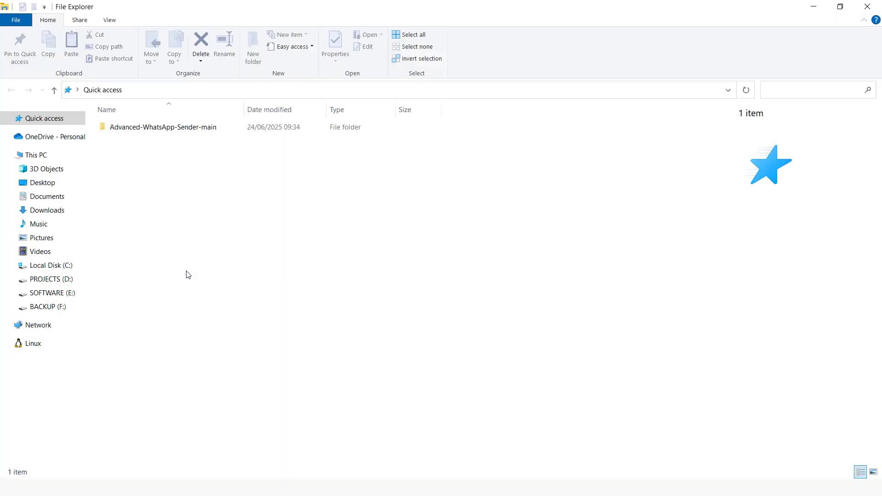
click(47, 211)
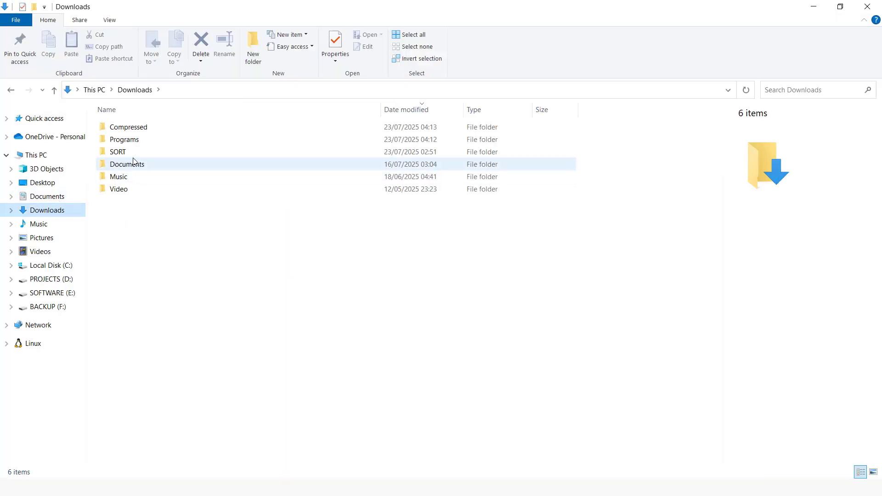
double_click(133, 139)
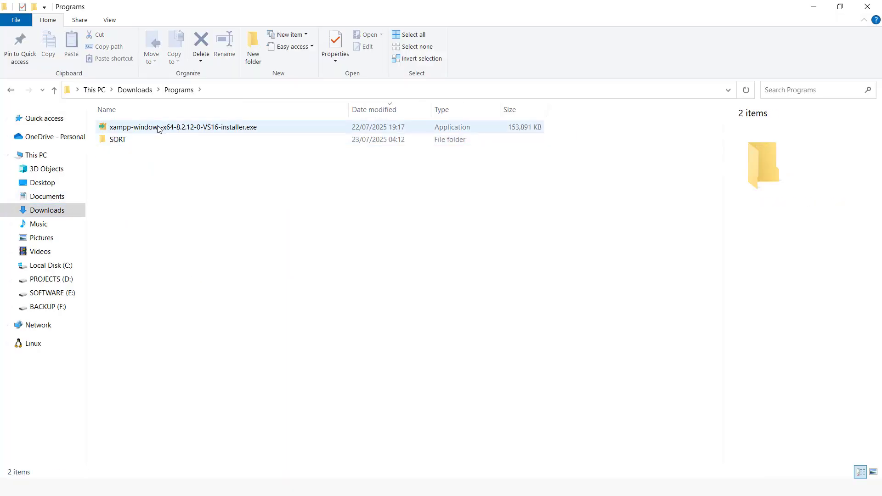
double_click(156, 128)
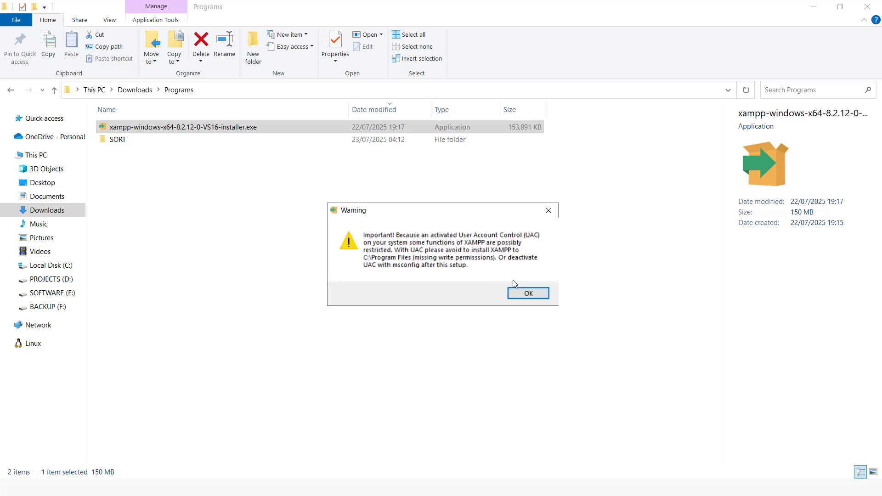
Install XAMPP to C:\xampp with default components and language, then launch the Control Panel
click(534, 296)
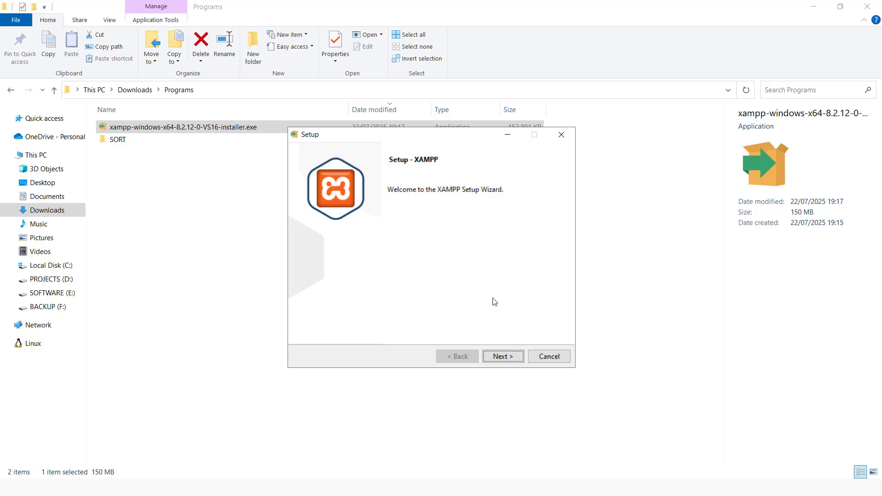
click(502, 355)
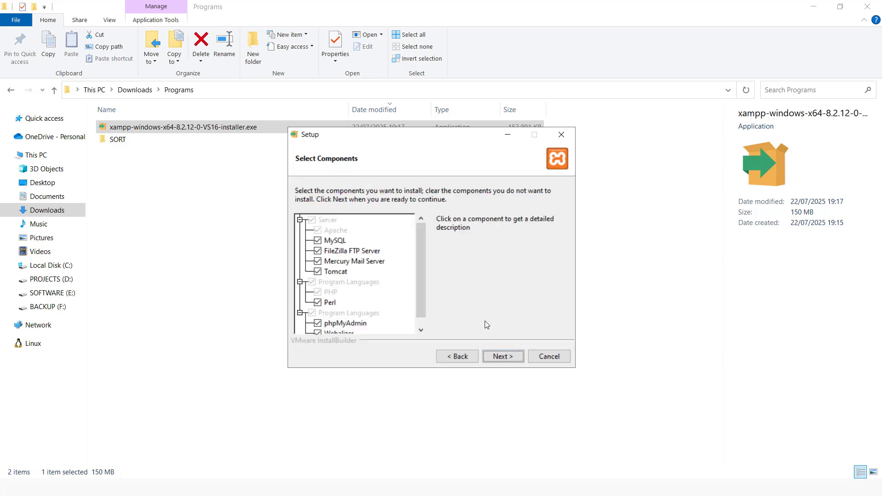
click(496, 356)
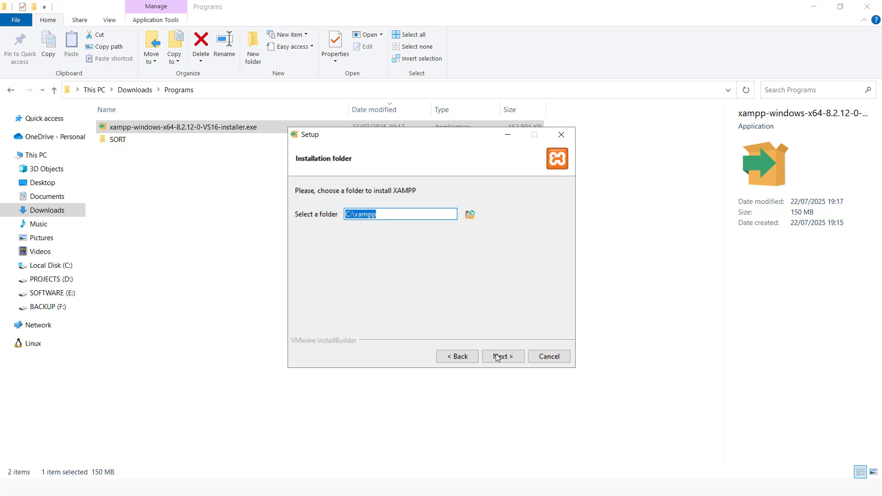
click(496, 356)
click(496, 356)
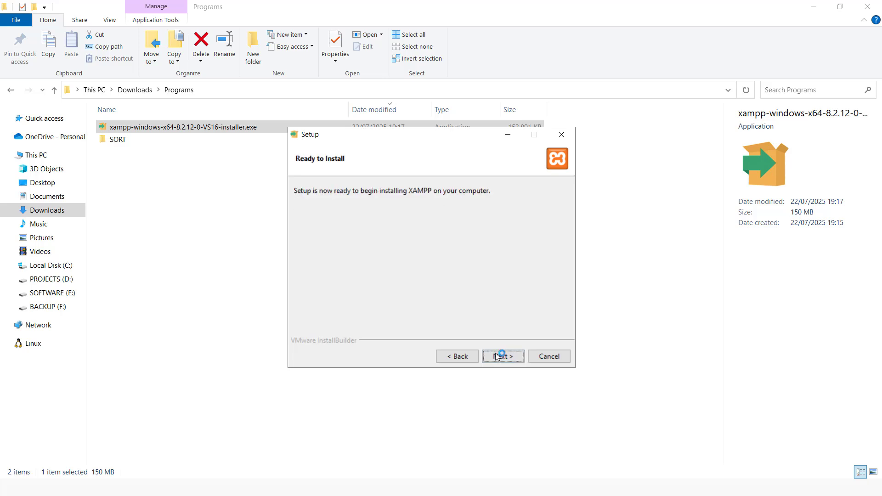
click(505, 357)
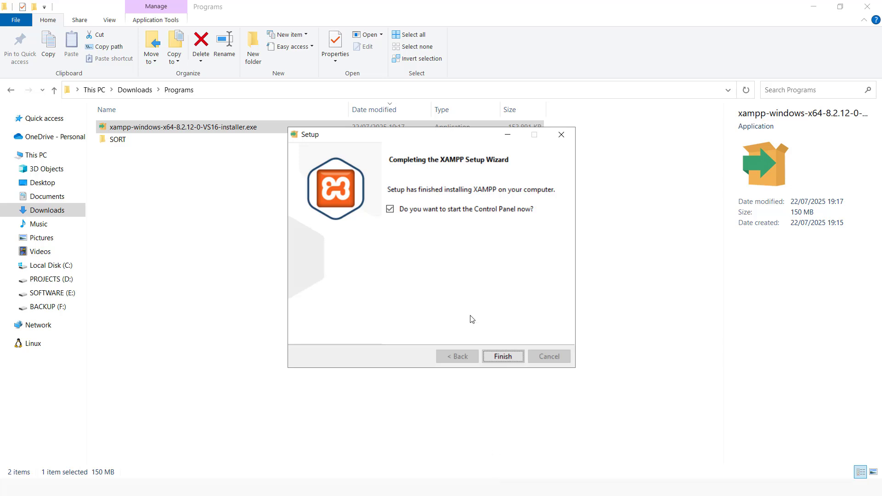
click(502, 358)
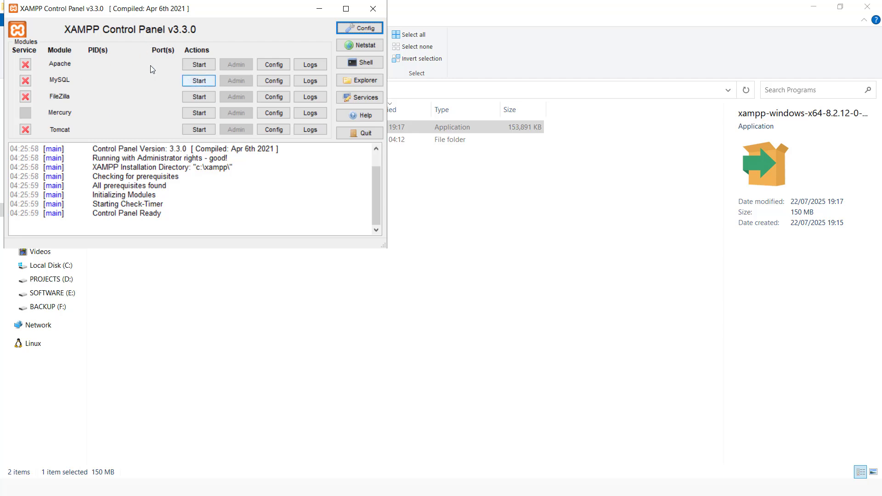
Start Apache on ports 80/443 and MySQL on port 3306 in XAMPP Control Panel
click(203, 67)
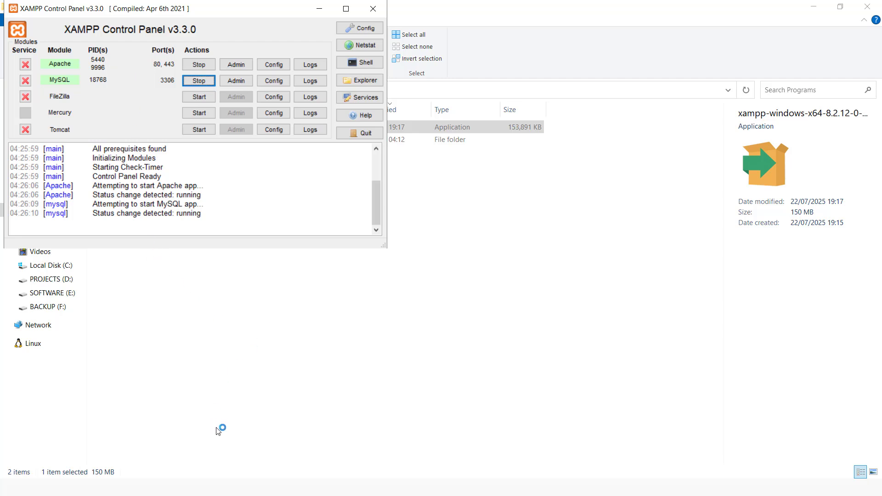
key(alt+Tab)
key(alt+Tab)
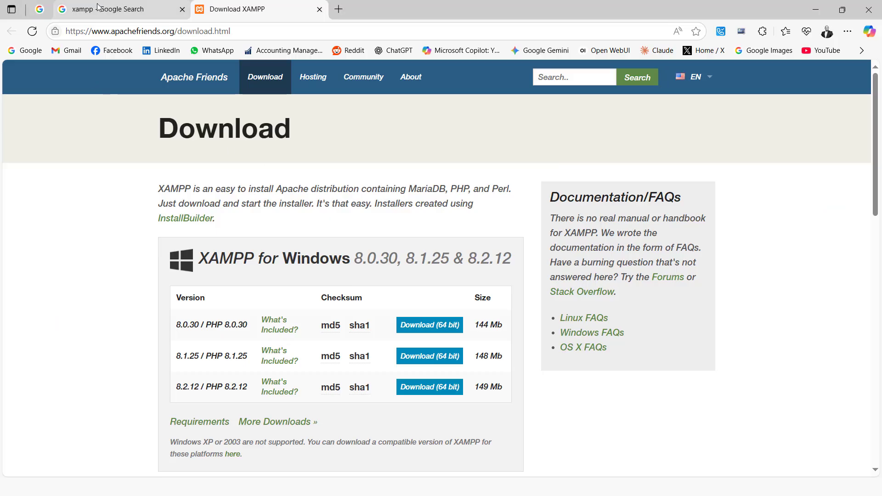
Replace the Google query with 'wordpress' and run the search
click(100, 10)
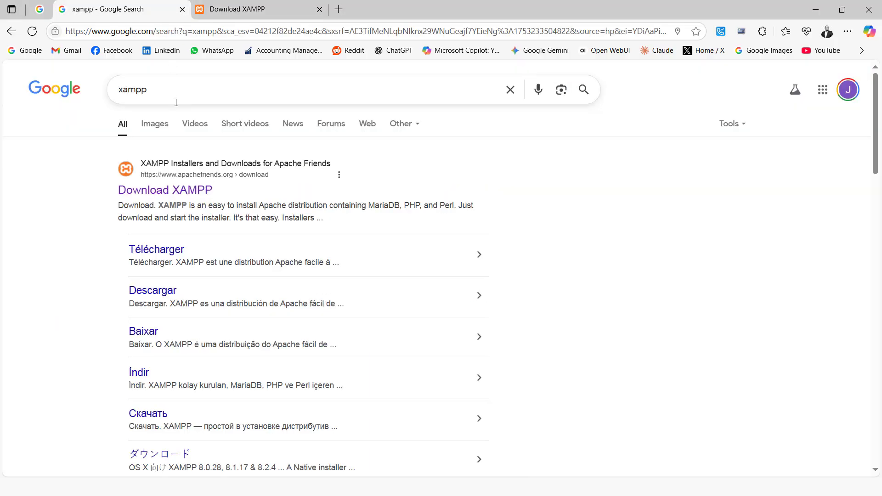
key(ctrl+a)
text(w)
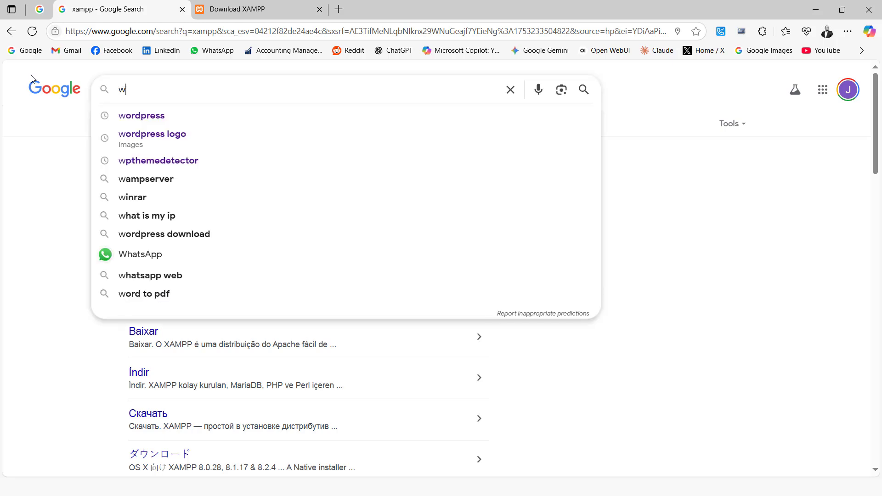
text(ordpress)
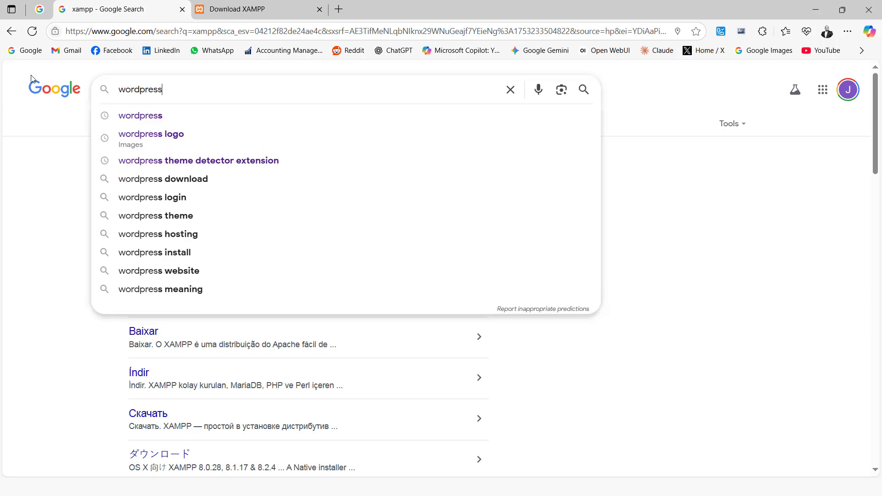
key(Return)
scroll(207, 308, down, 4)
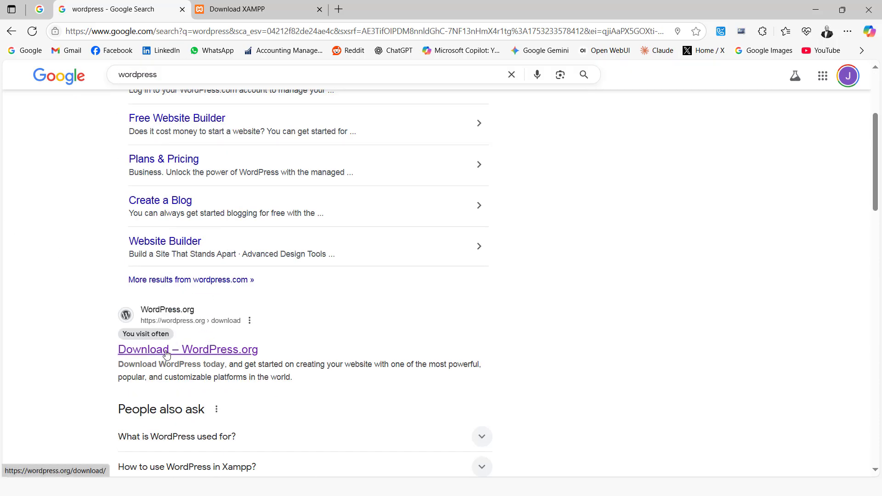
Open the WordPress.org download page for WordPress 6.8.2 in a new tab
right_click(166, 351)
click(244, 182)
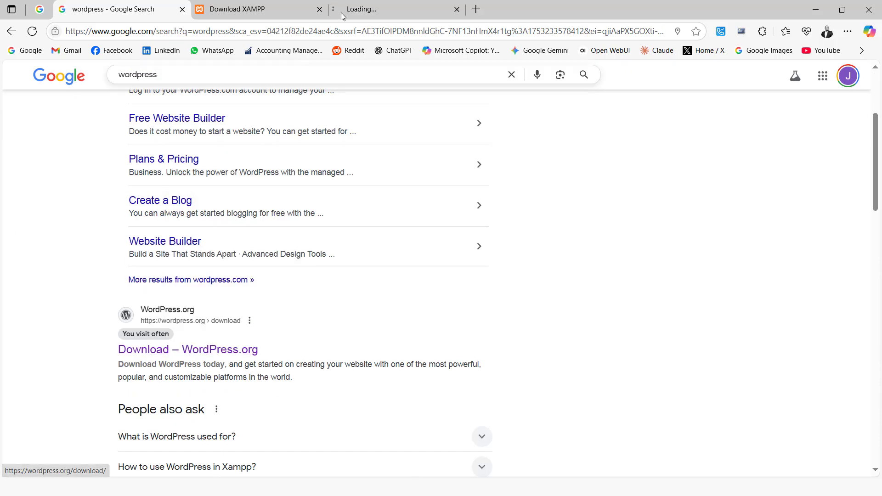
click(388, 8)
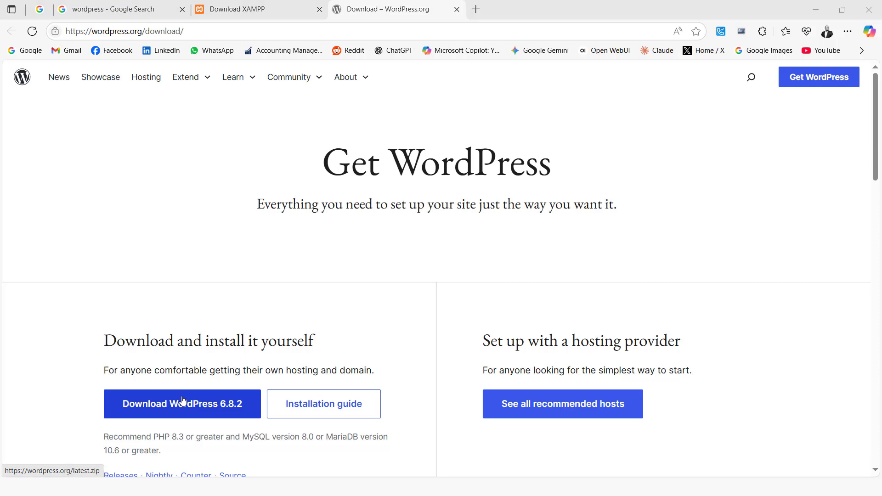
key(alt+Tab)
key(Tab)
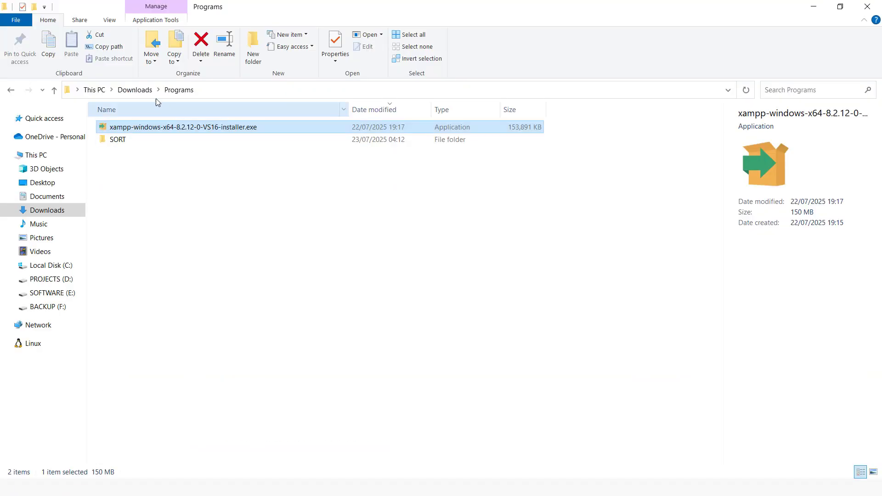
Extract wordpress-6.8.2.zip in Downloads\Compressed into a new wordpress-6.8.2 folder
click(134, 90)
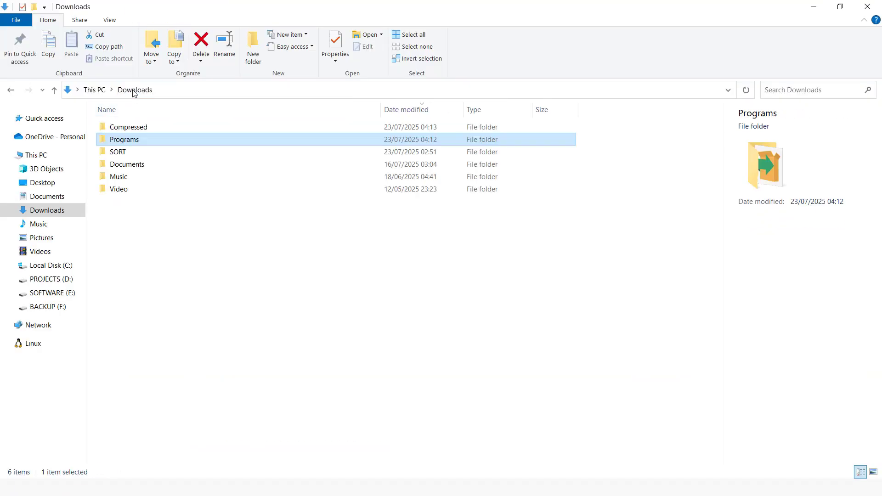
double_click(133, 139)
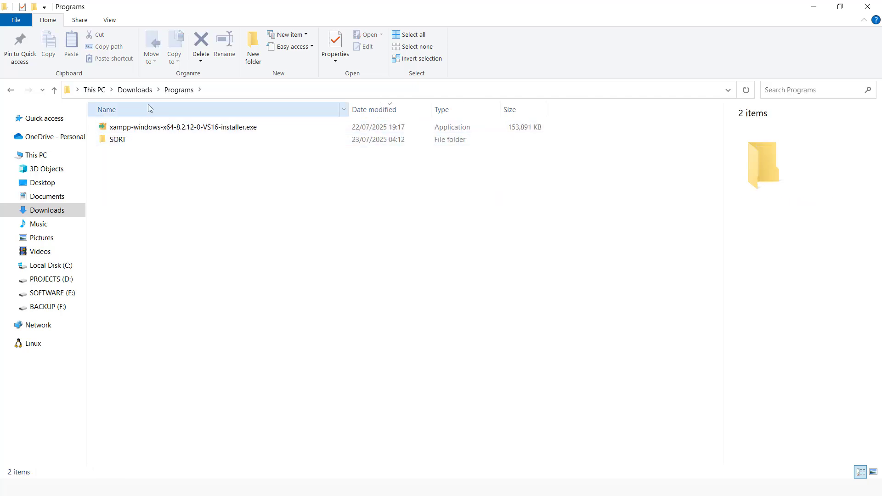
click(148, 90)
double_click(144, 127)
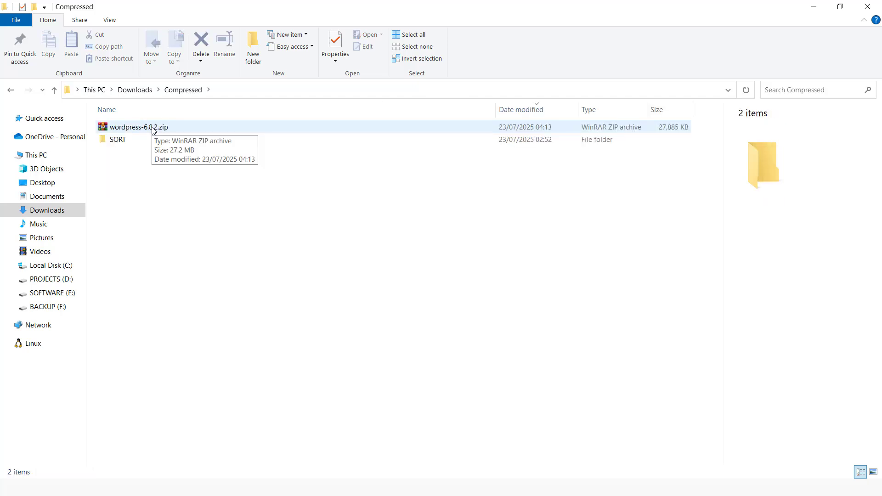
right_click(153, 130)
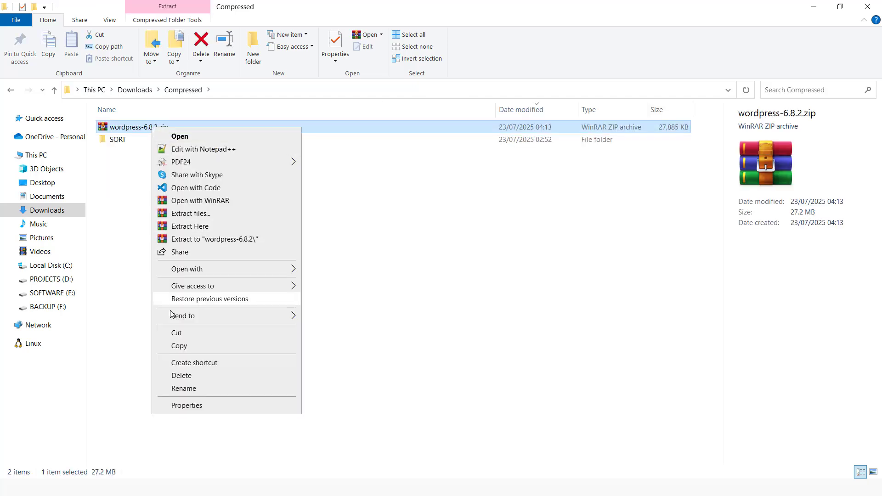
click(223, 240)
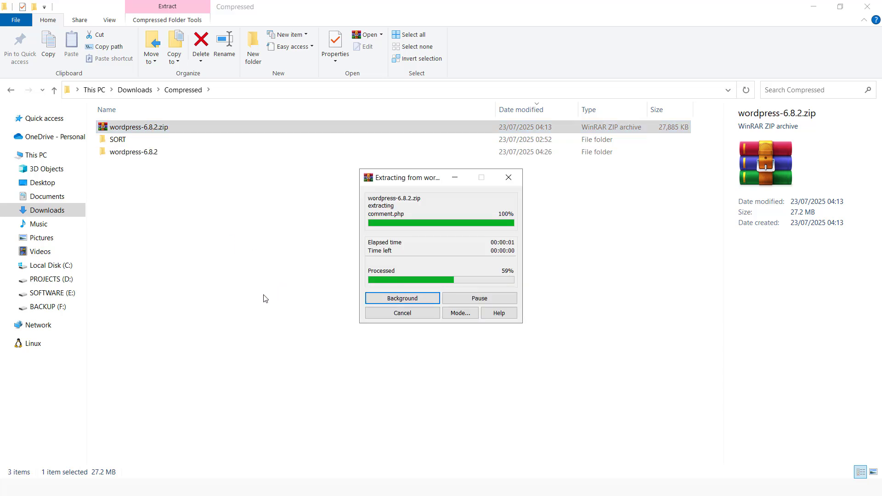
click(215, 273)
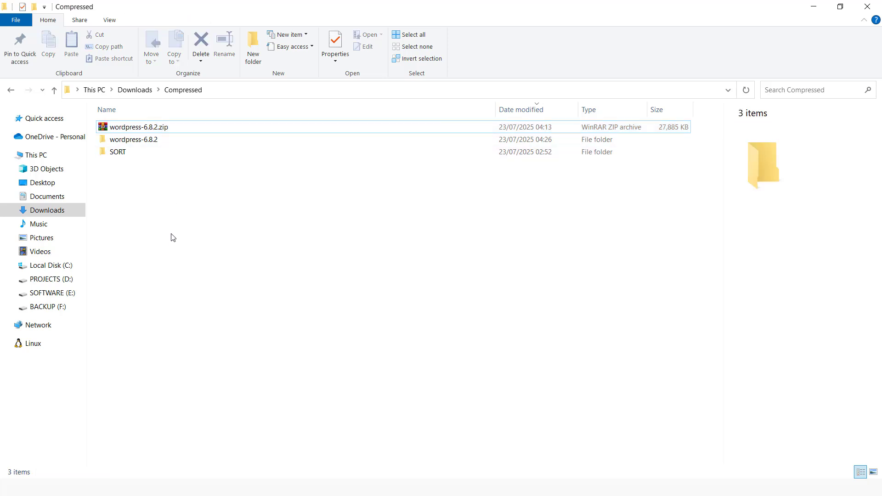
Open phpMyAdmin from the MySQL Admin button in XAMPP Control Panel
key(alt+Tab)
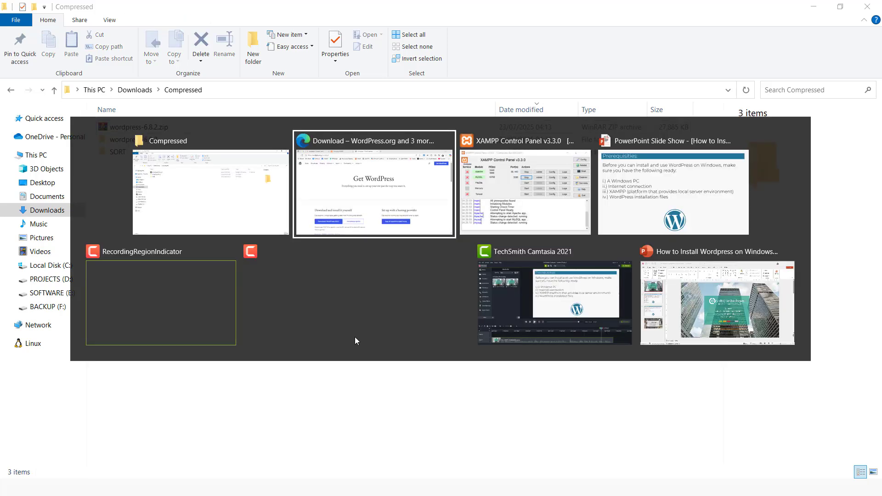
key(Tab)
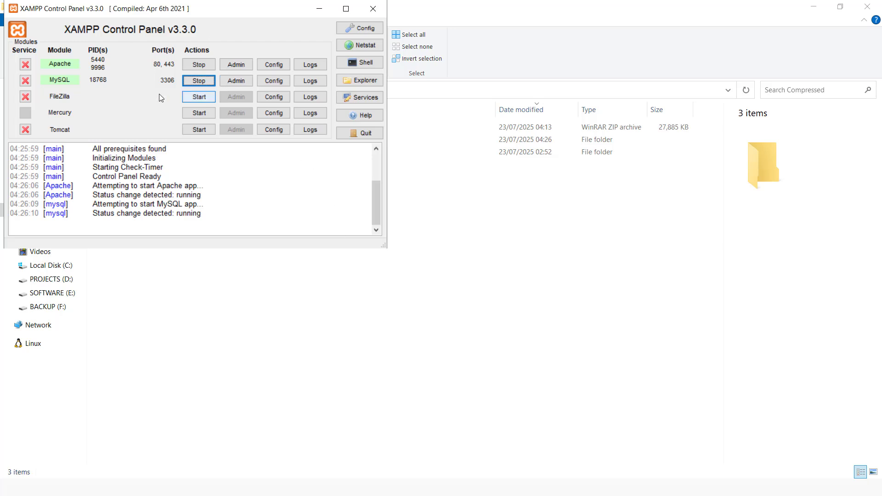
click(236, 82)
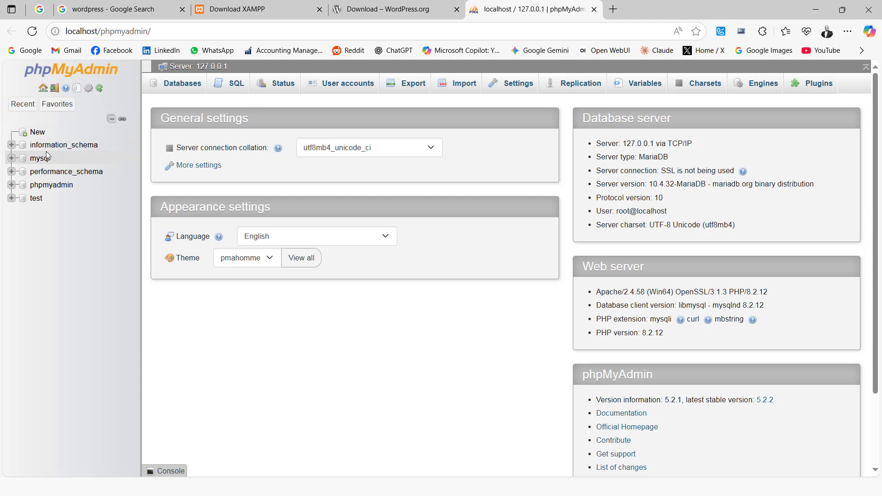
Create a new database named softiq in phpMyAdmin
click(46, 132)
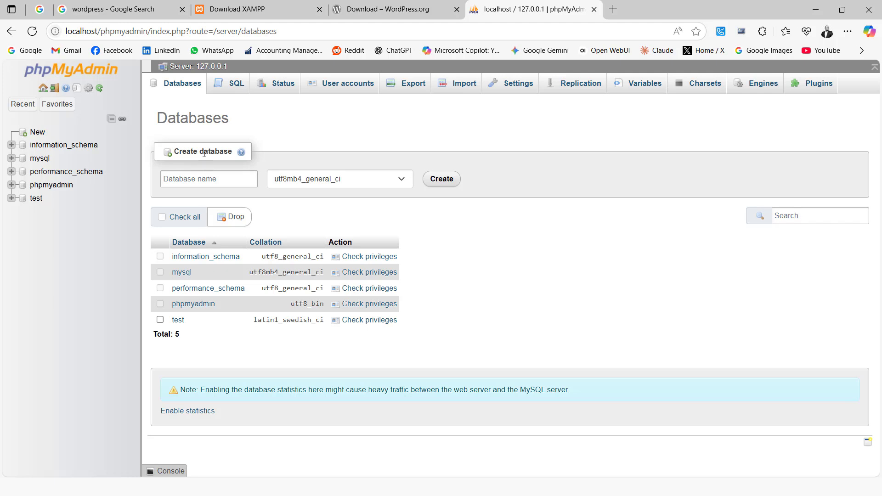
click(193, 180)
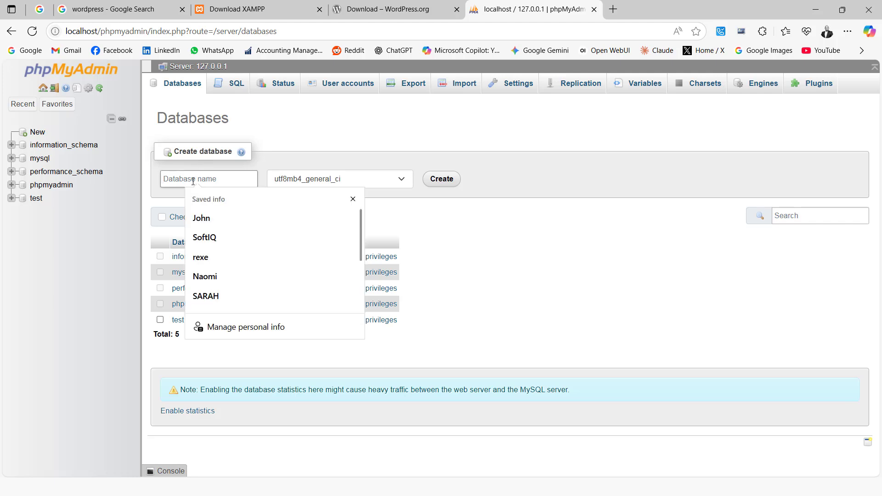
text(softiq)
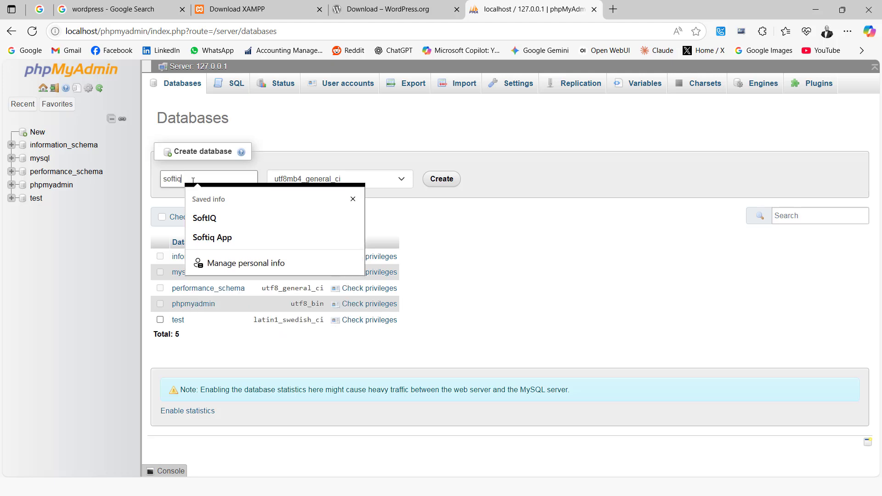
click(525, 160)
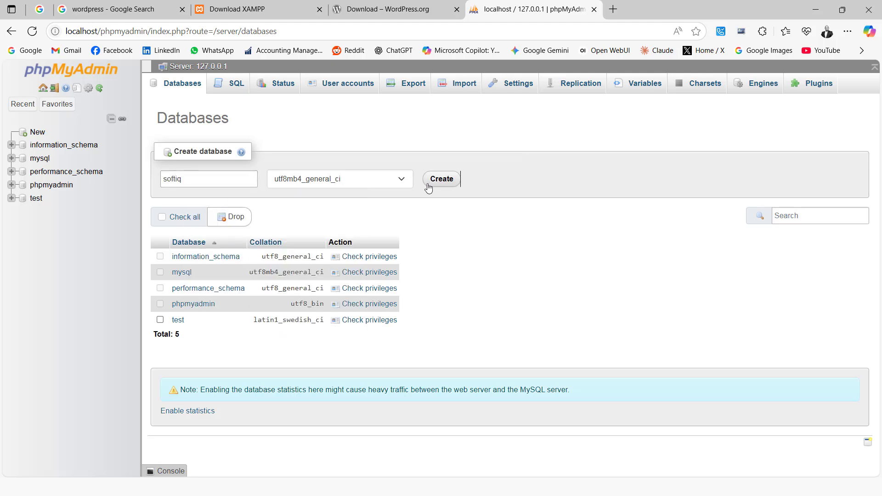
click(440, 180)
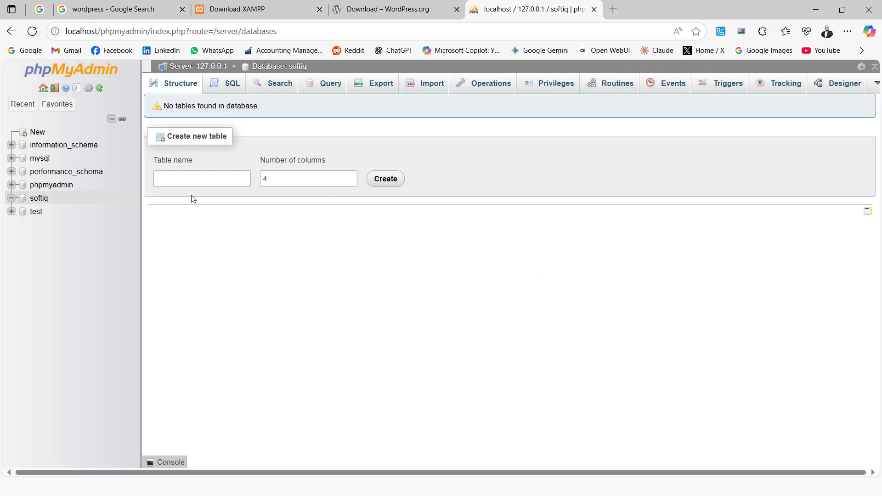
Copy the wordpress folder from Downloads\Compressed\wordpress-6.8.2
key(alt+Tab)
key(alt+Tab)
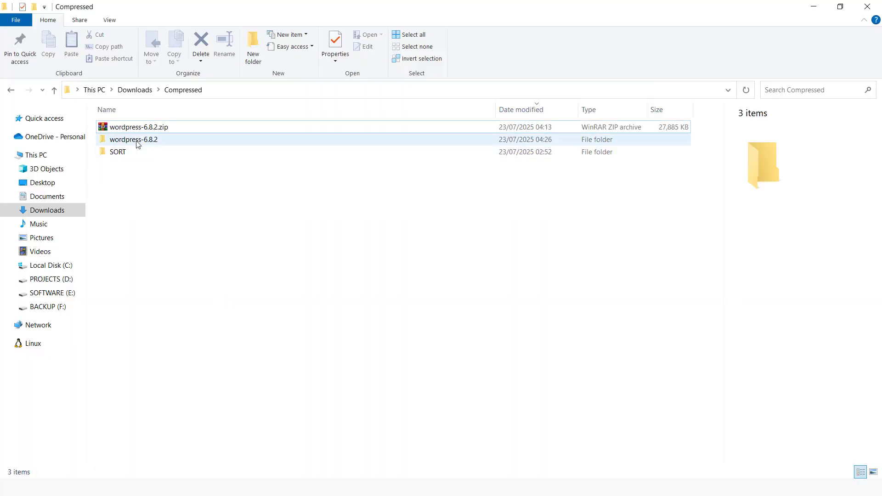
double_click(141, 142)
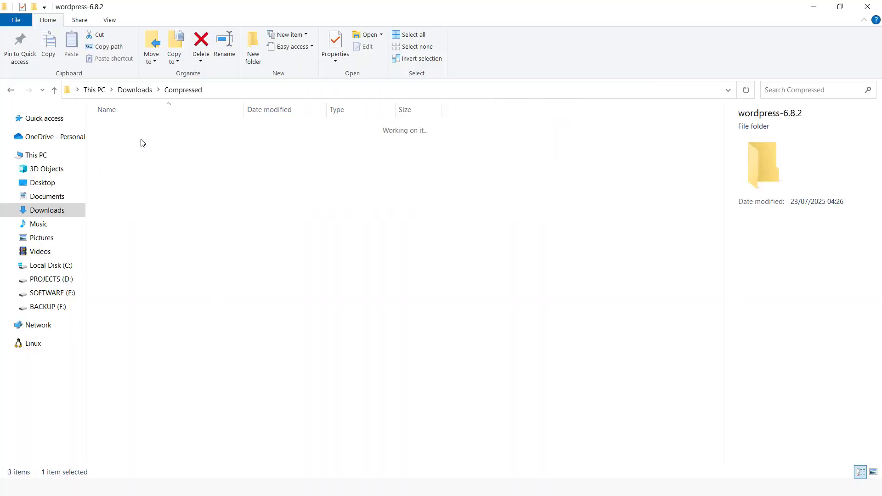
double_click(129, 132)
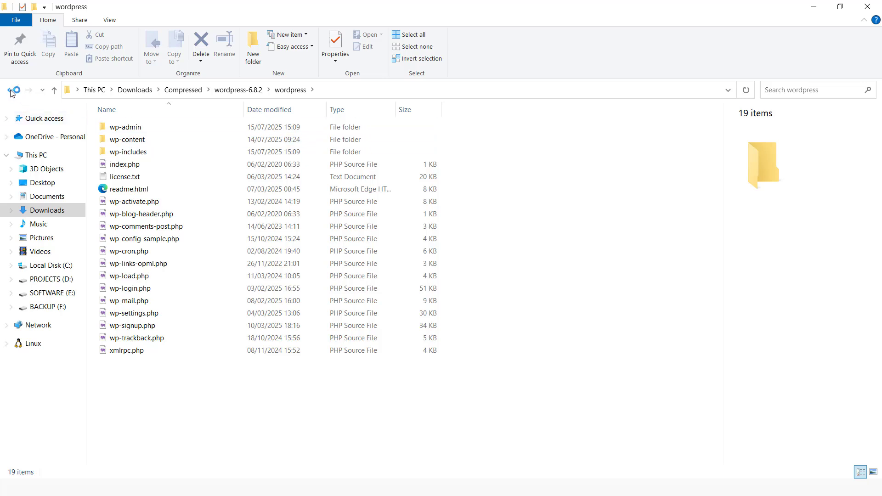
key(alt+Left)
right_click(135, 131)
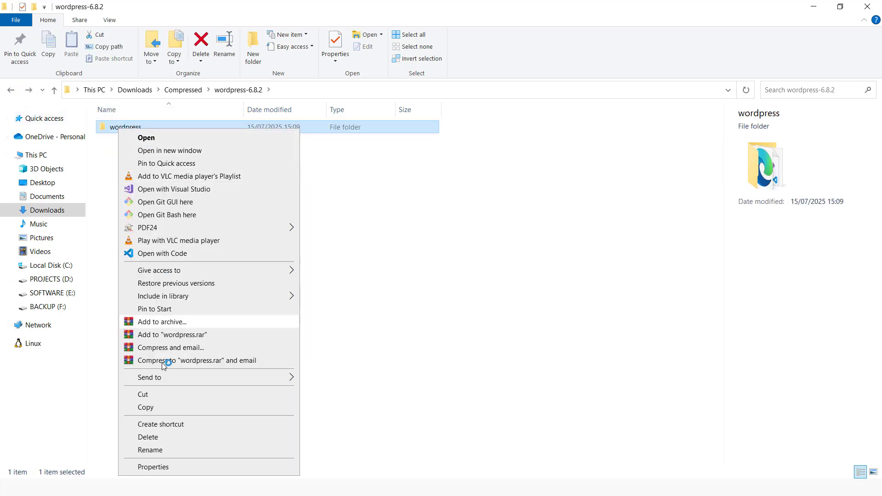
click(164, 406)
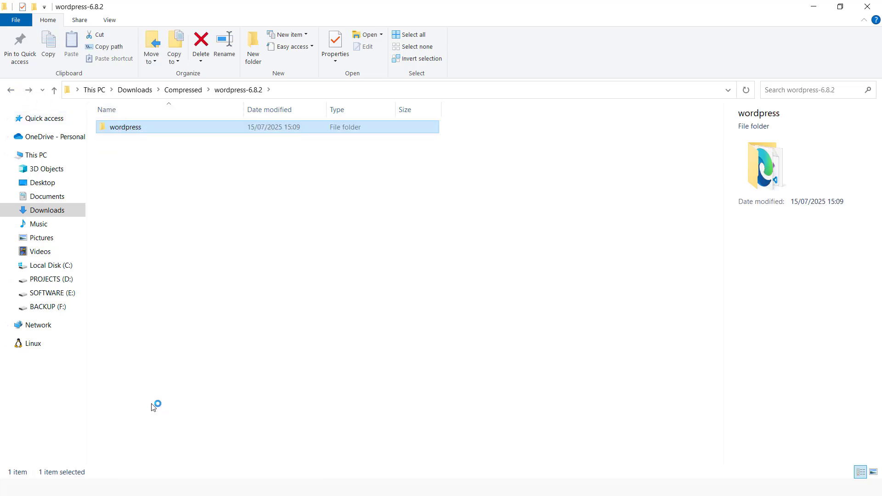
Paste the wordpress folder into C:\xampp\htdocs
click(46, 266)
click(131, 130)
double_click(131, 130)
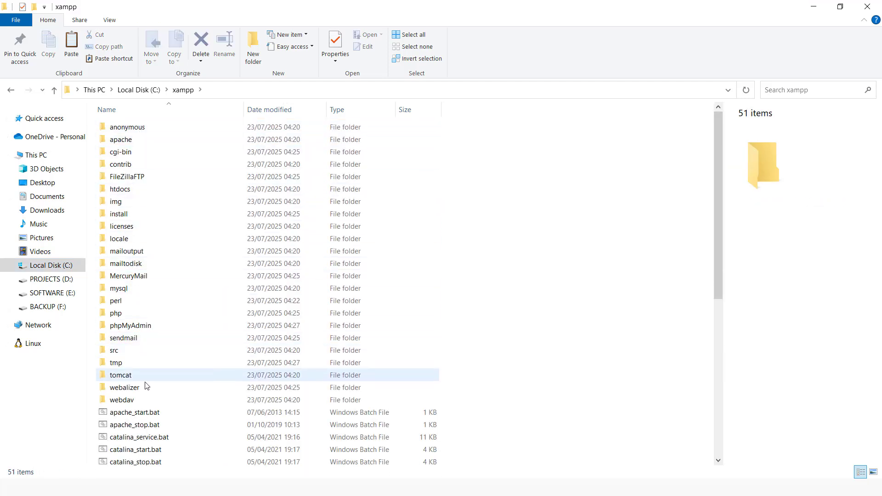
double_click(120, 189)
right_click(145, 302)
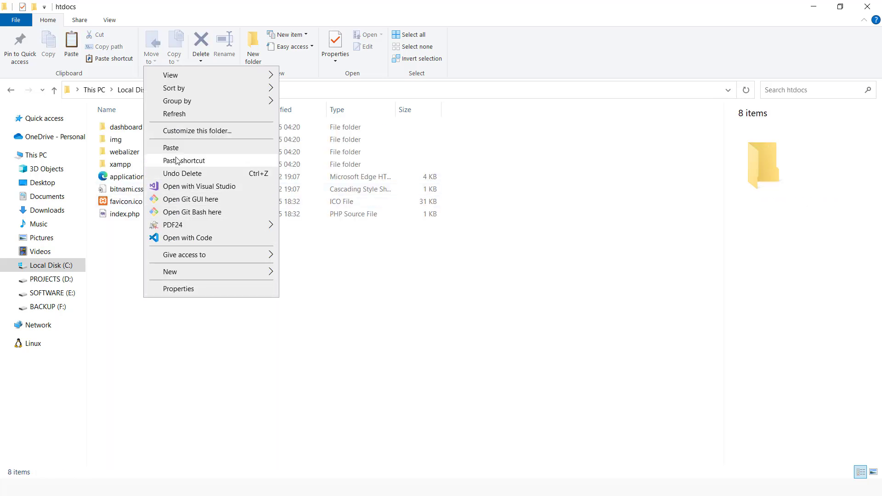
click(214, 312)
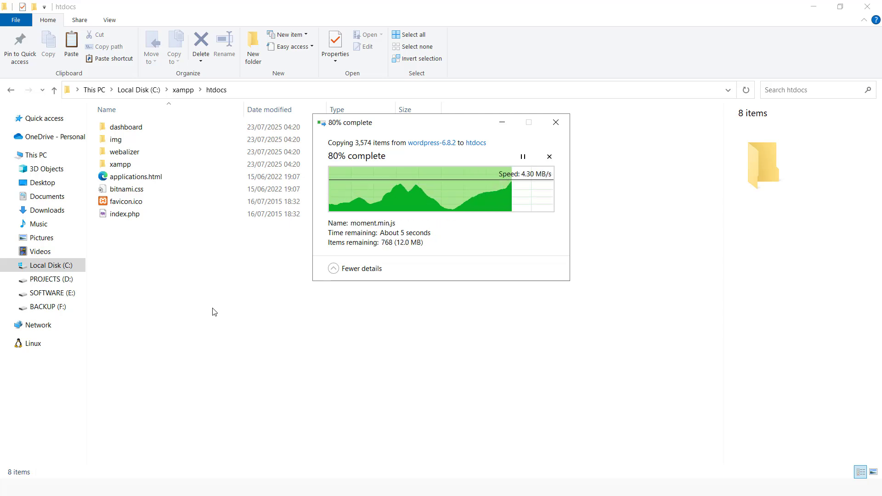
key(alt+Tab)
key(alt+Tab)
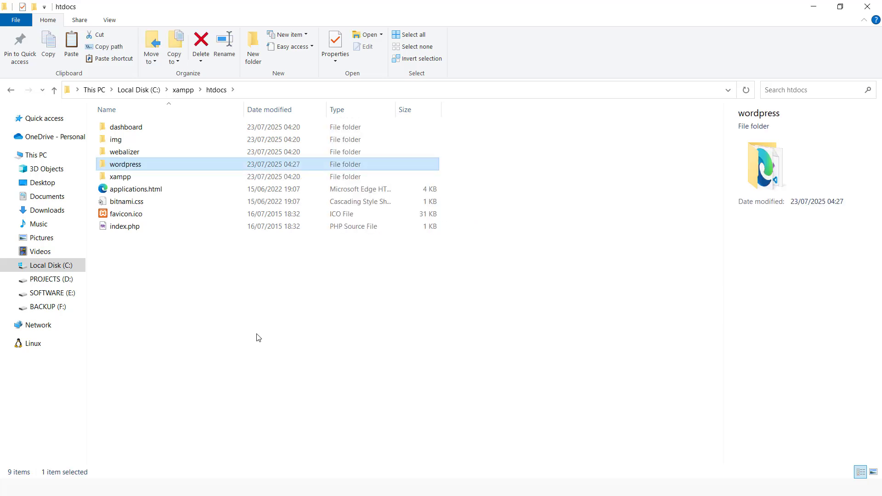
Open a new Edge tab and enter 'localhost/soft' in the address bar
key(alt+Tab)
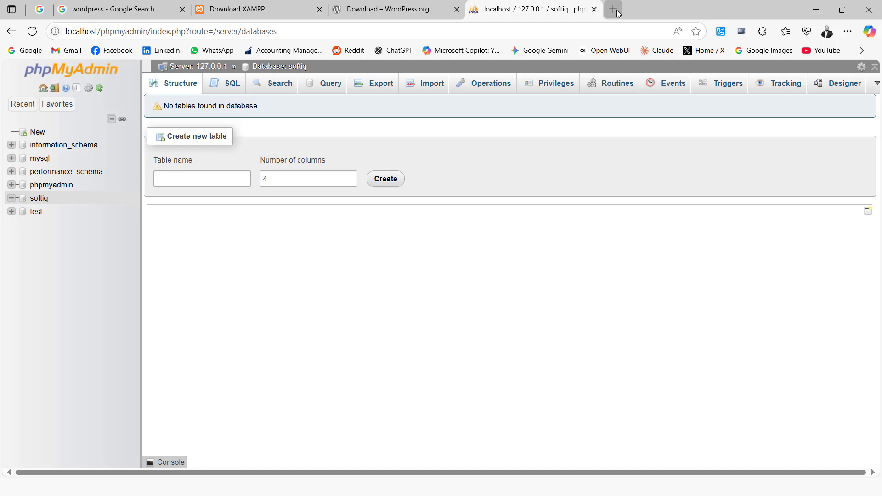
click(613, 9)
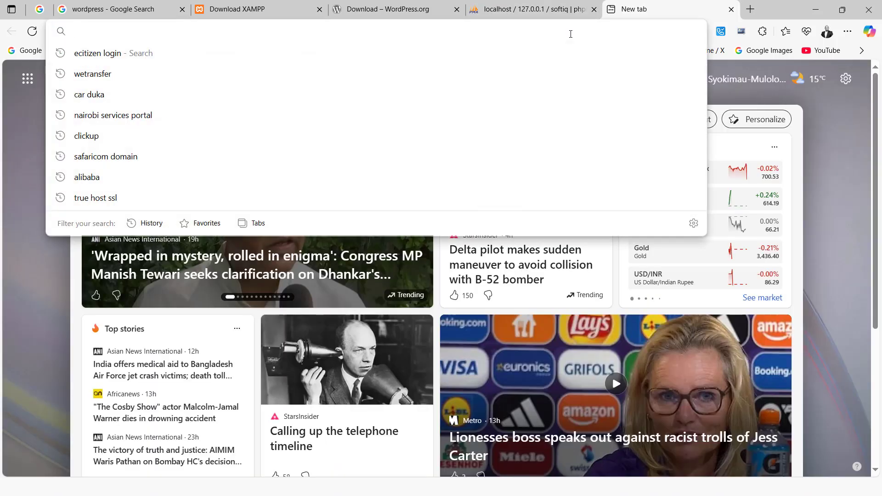
text(lo)
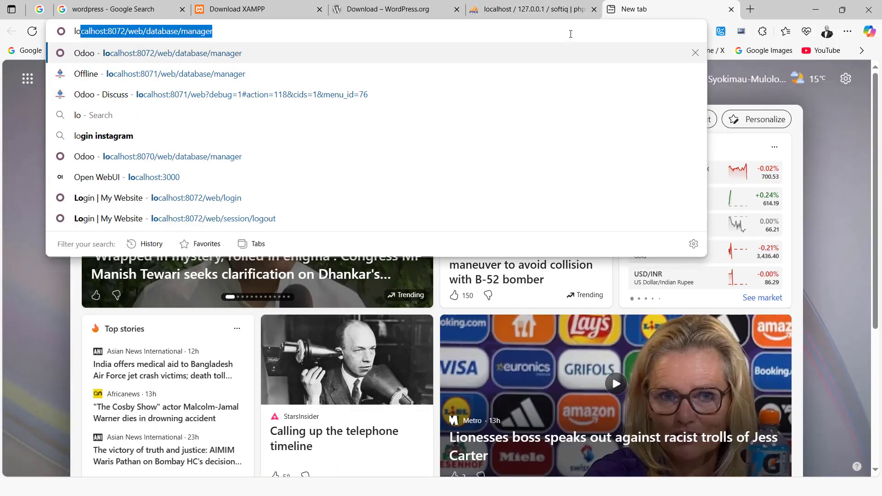
text(calhost)
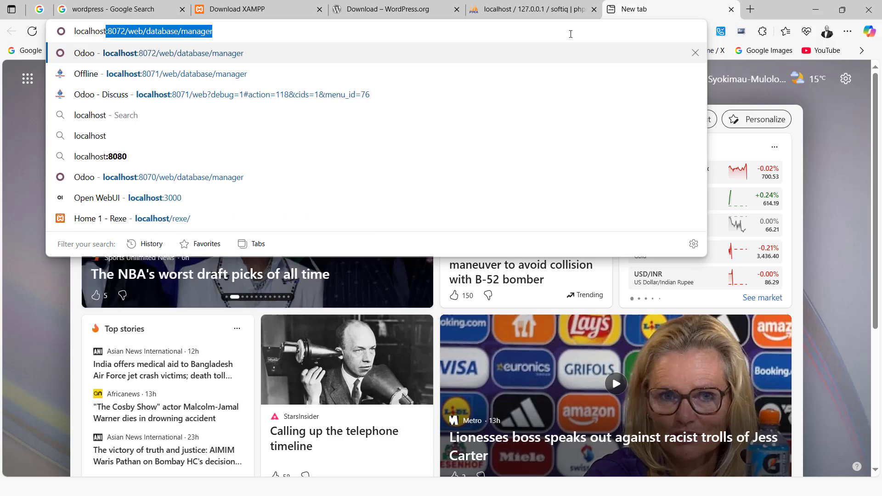
text(/s)
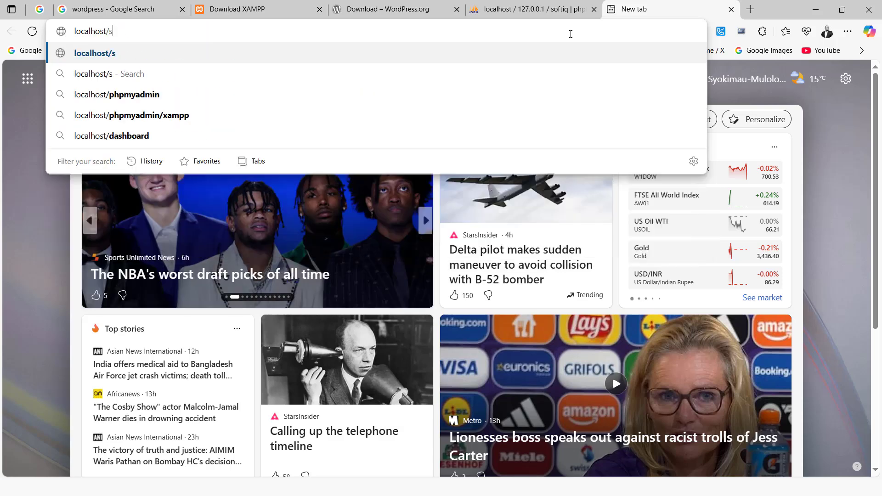
text(oft)
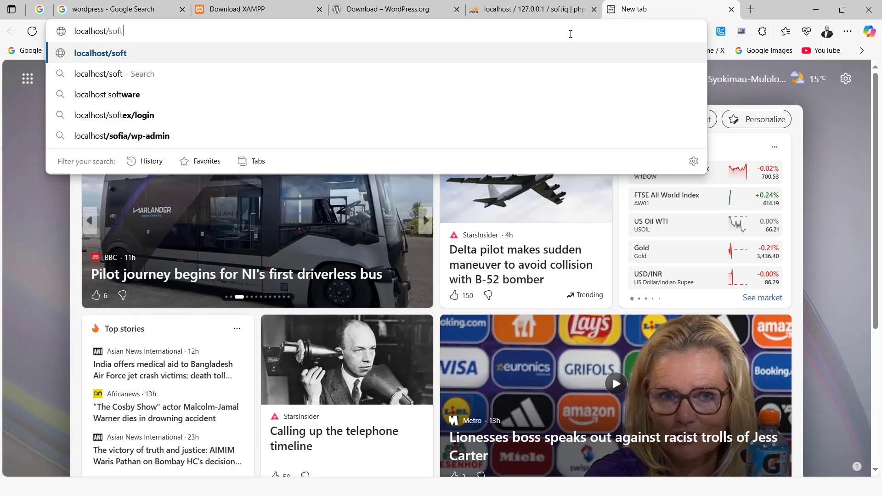
Rename the wordpress folder in C:\xampp\htdocs to softiq
key(alt+Tab)
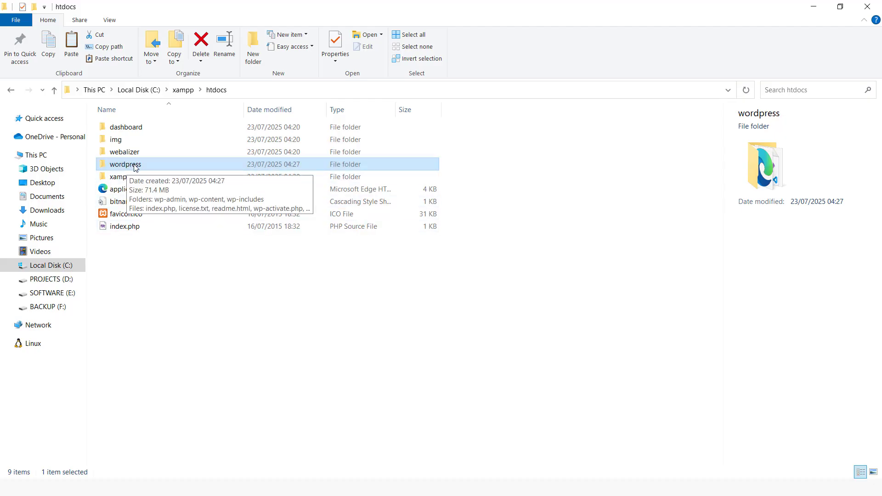
right_click(134, 165)
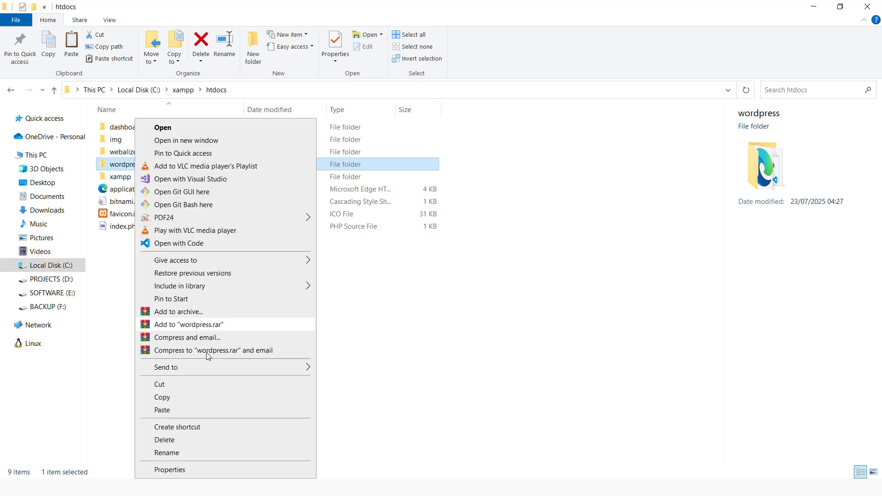
click(168, 455)
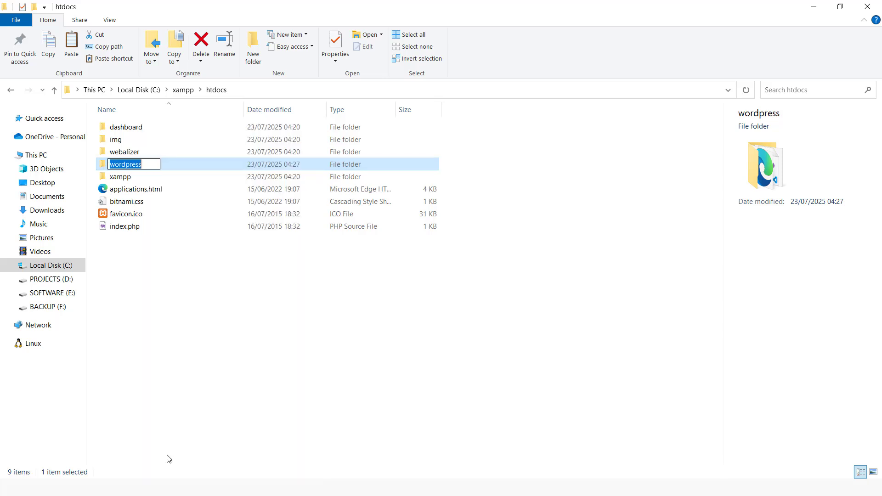
text(softiq)
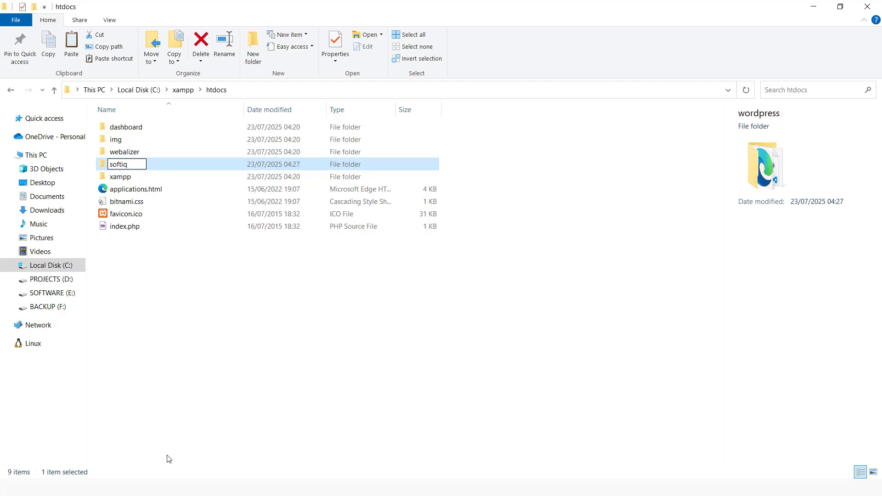
click(187, 322)
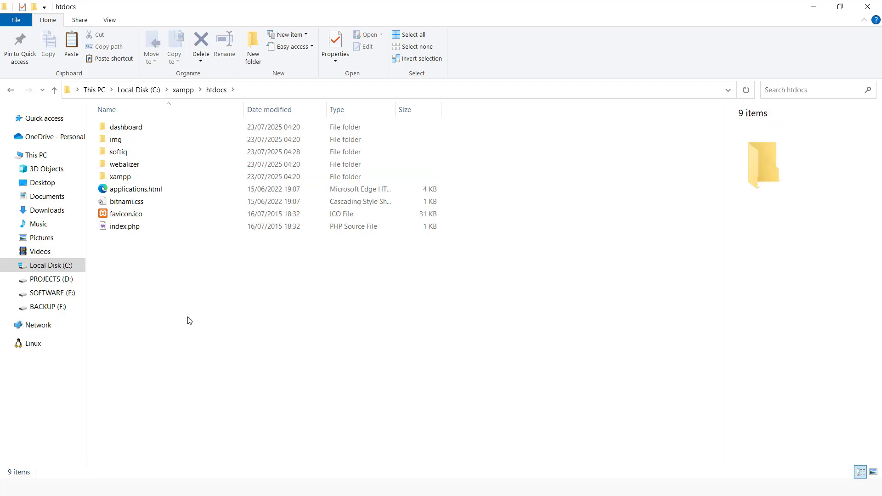
key(alt+Tab)
Load localhost/softiq, keep English (United States), and proceed to the database details form
text(soft)
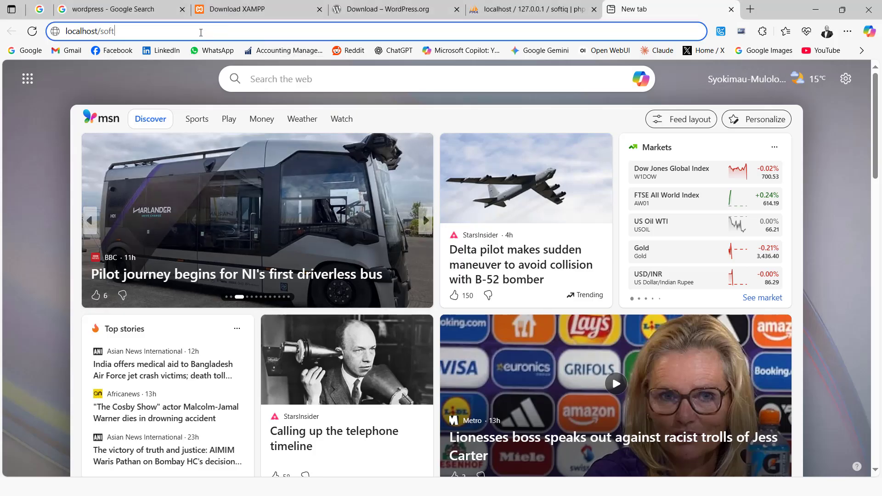
text(i)
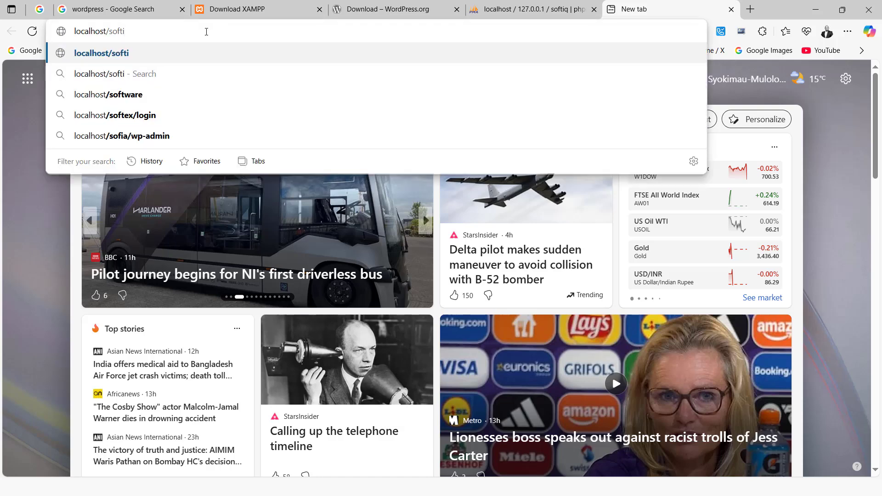
text(q)
key(Return)
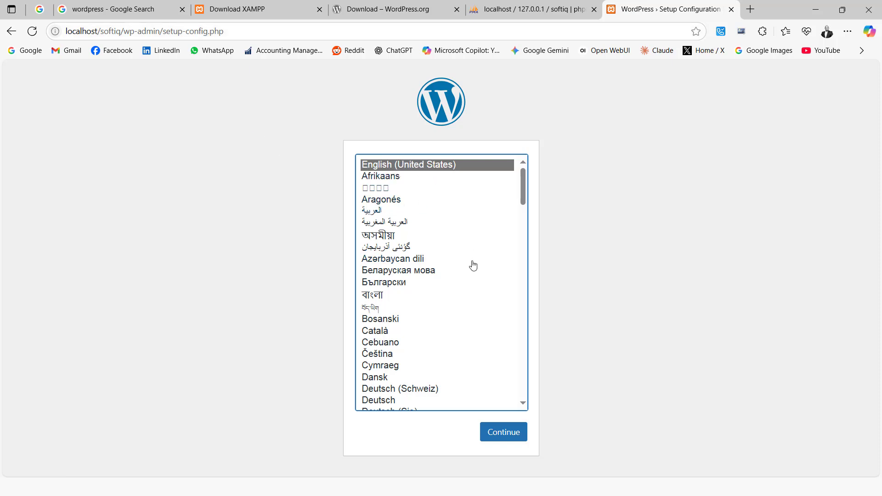
click(503, 432)
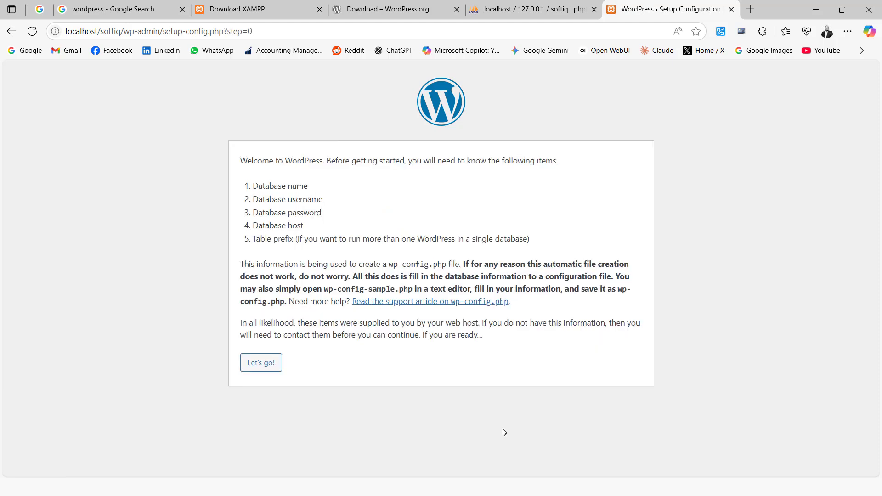
click(258, 366)
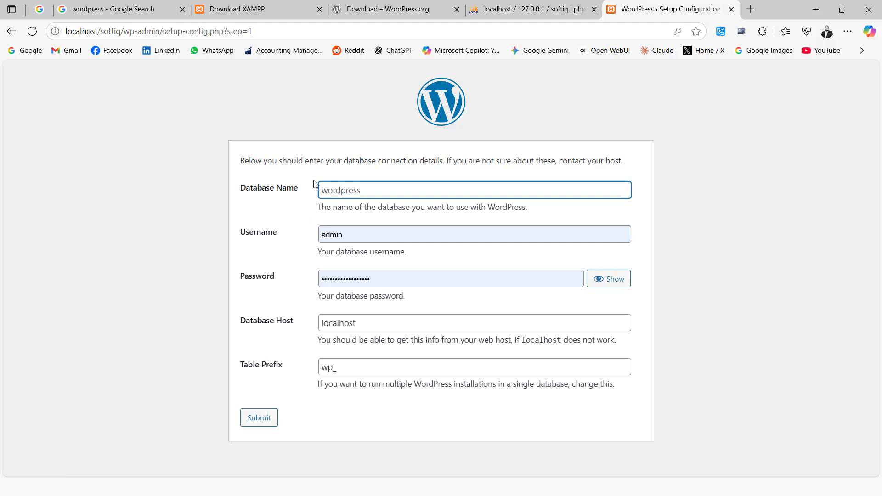
Enter database name softiq, username root and an empty password, then submit the connection details
click(358, 191)
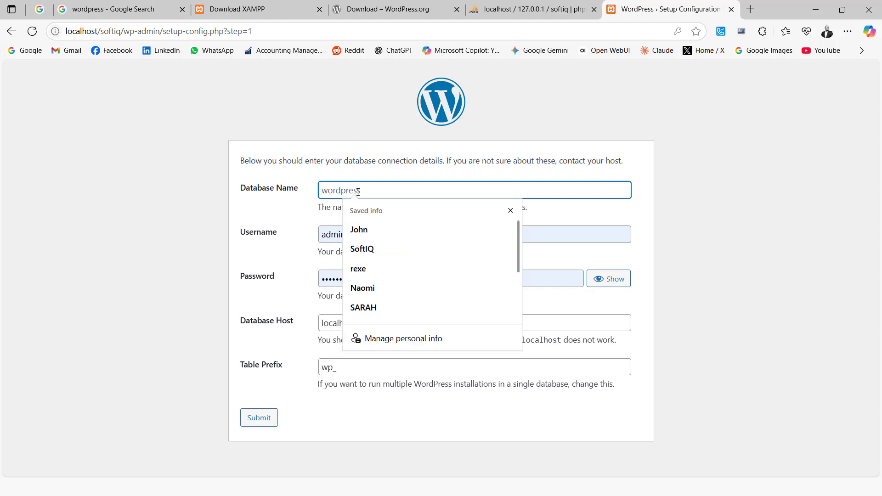
text(softiq)
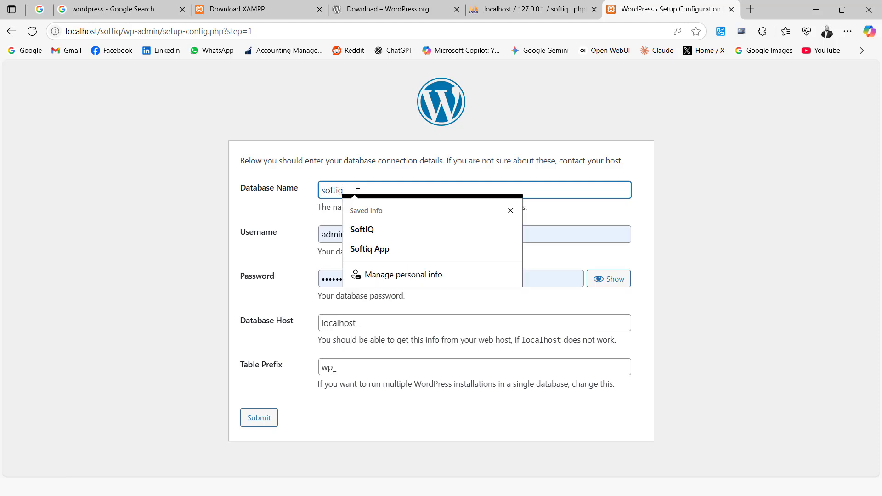
click(395, 159)
click(356, 237)
click(277, 237)
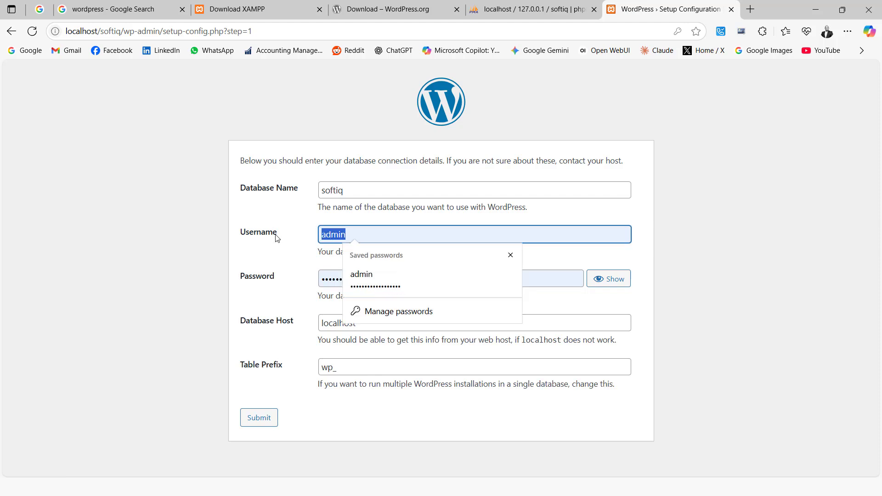
text(root)
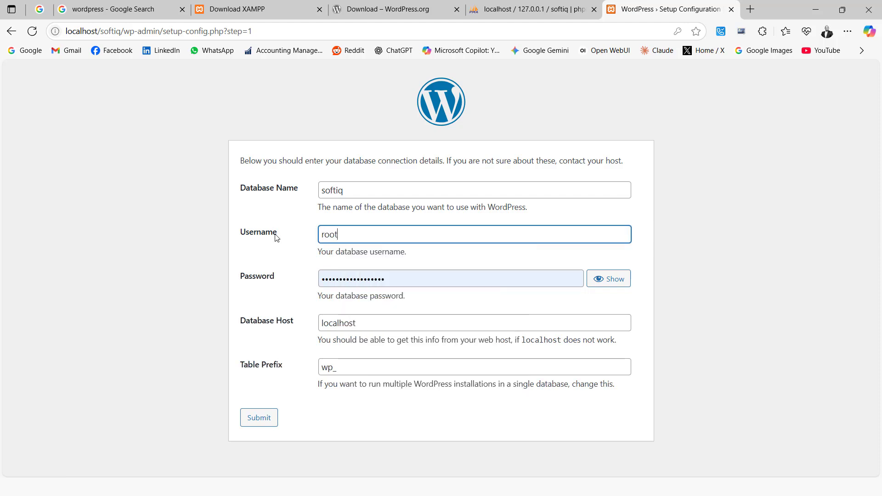
double_click(401, 279)
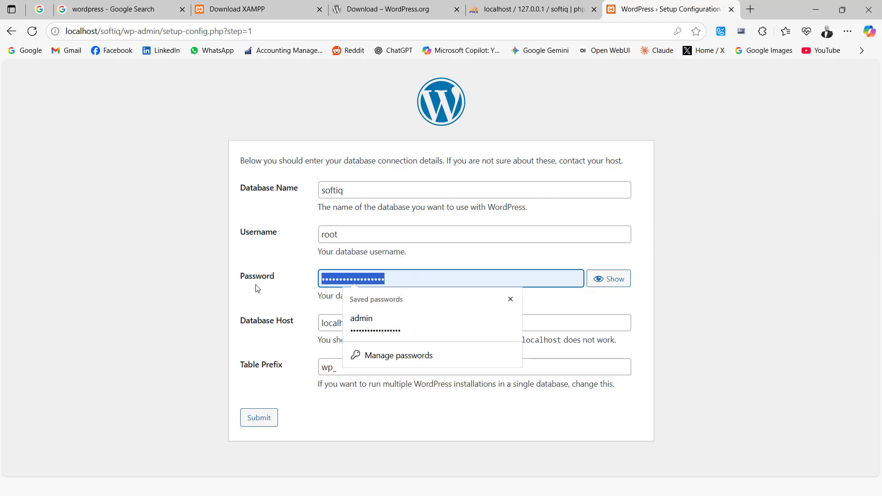
key(BackSpace)
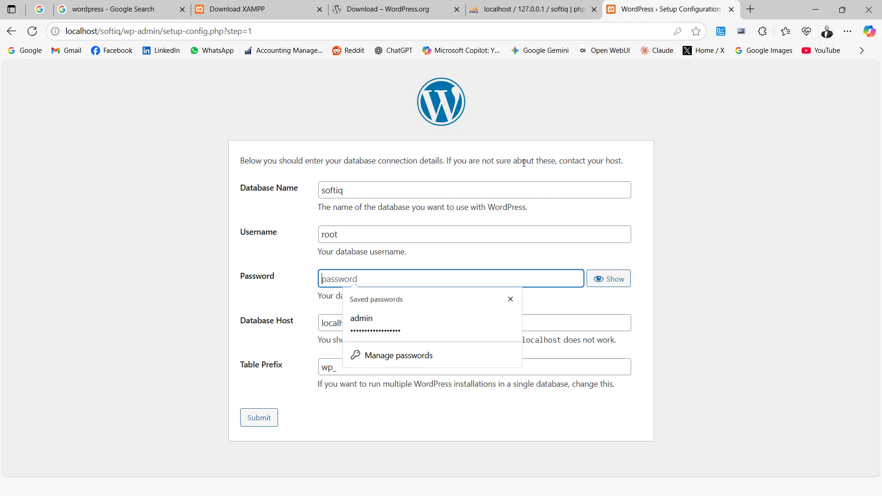
click(525, 162)
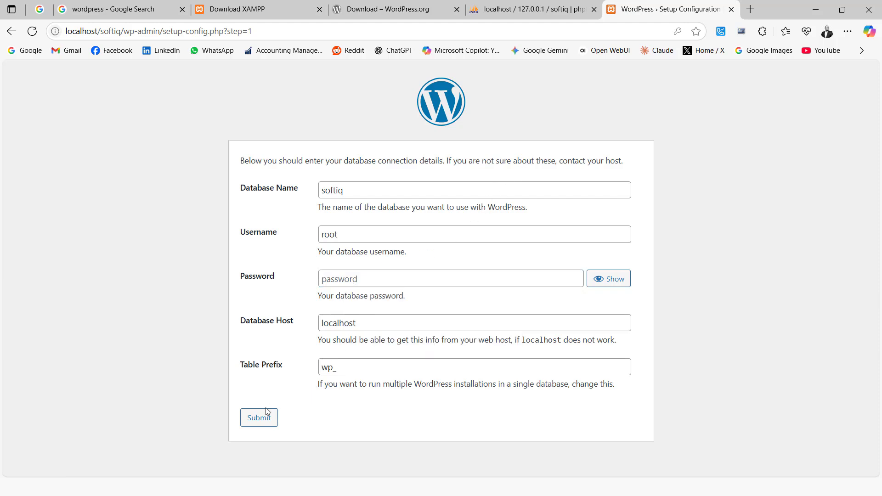
click(257, 422)
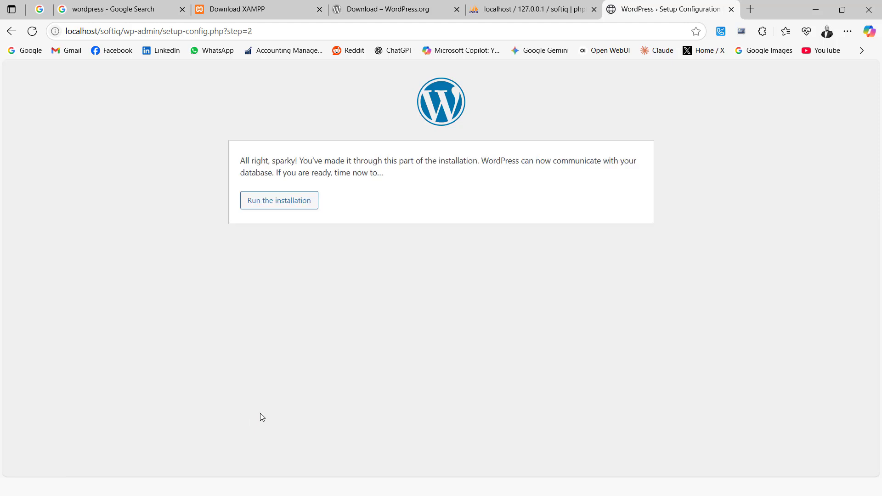
Start the installation and enter site title 'SoftIQ Technologies' and admin username root
click(289, 208)
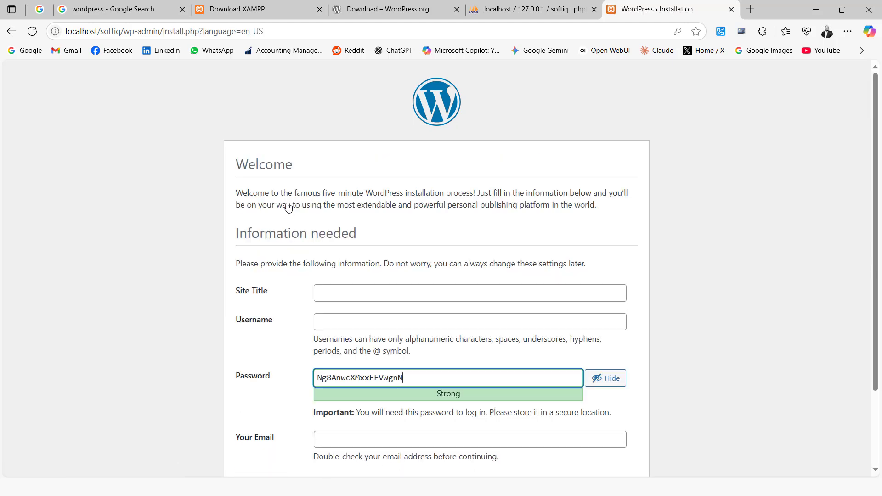
click(342, 293)
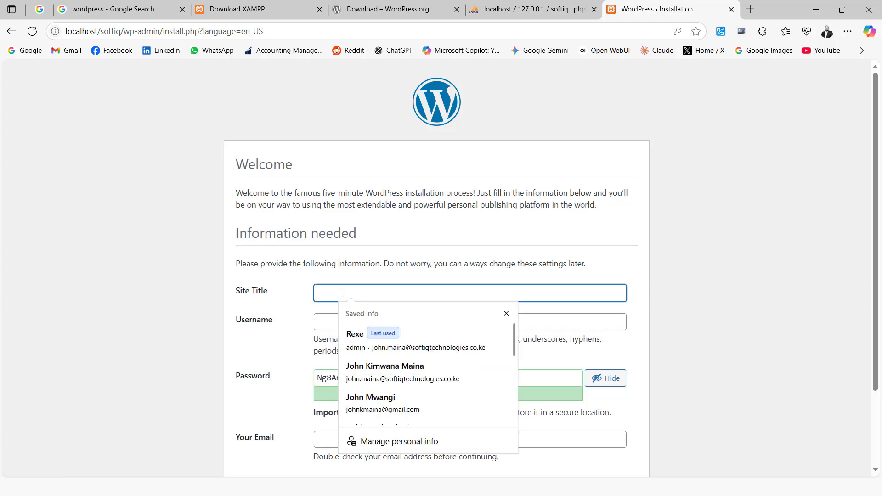
text(Soft)
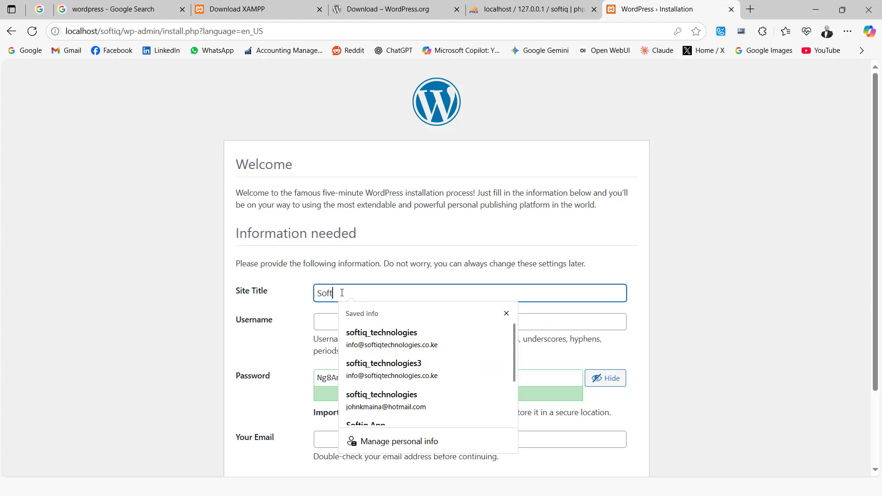
text(IQ Tec)
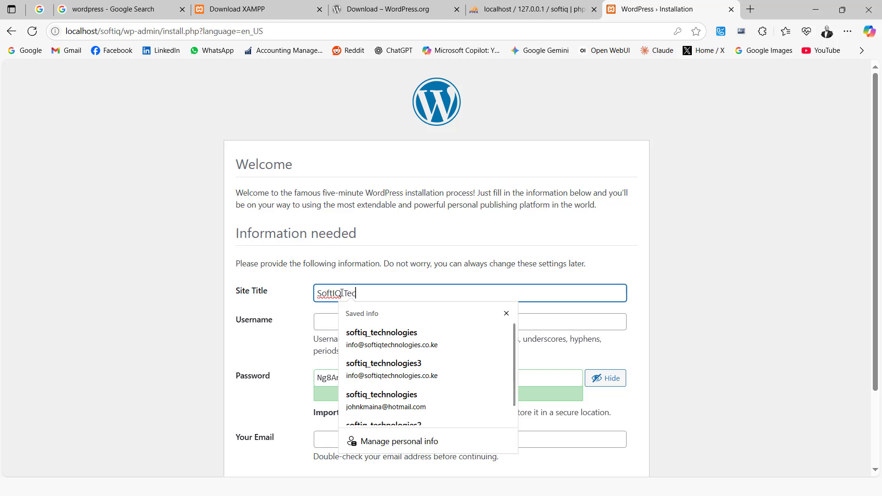
text(hnologies)
click(398, 150)
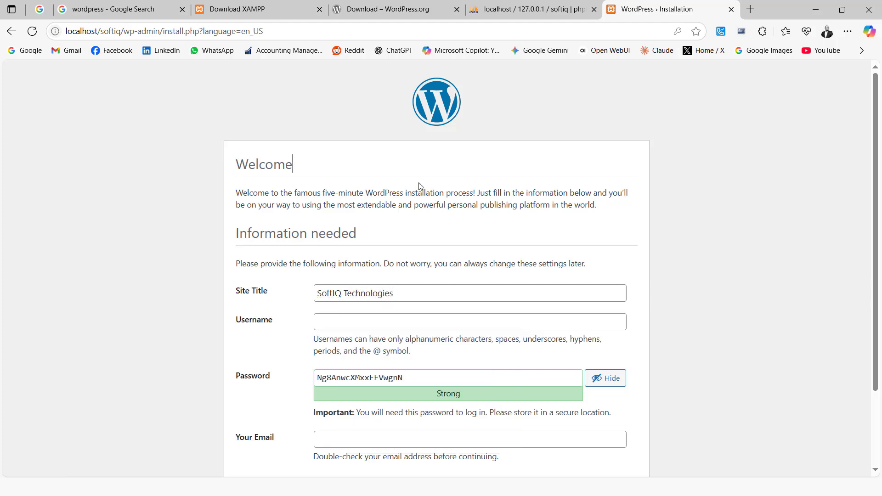
click(332, 324)
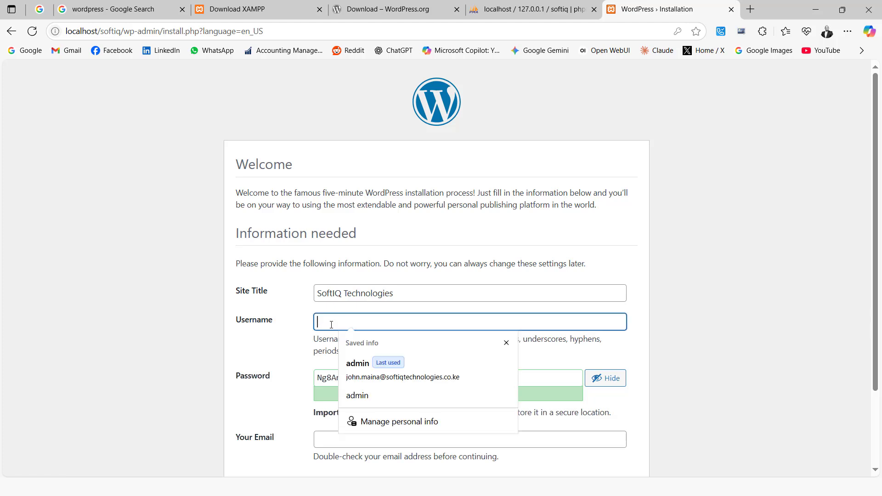
text(root)
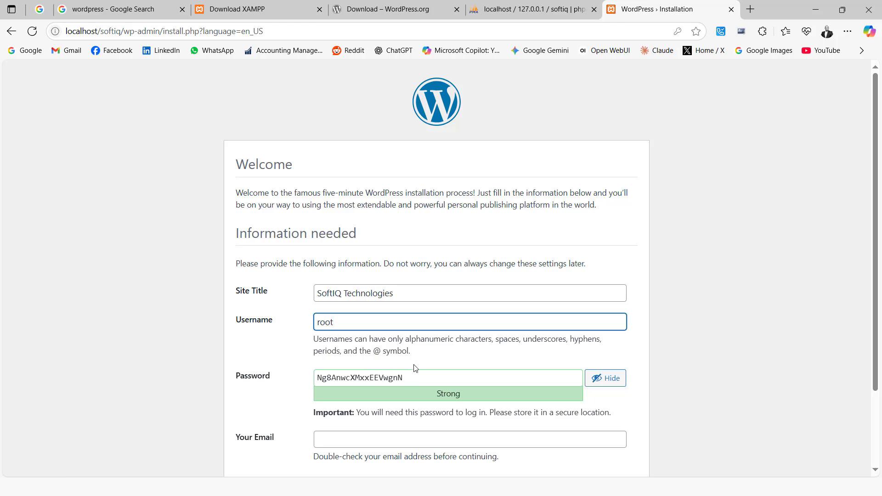
Copy the generated admin password, fill in the saved contact e-mail, and install WordPress
drag(411, 374, 311, 388)
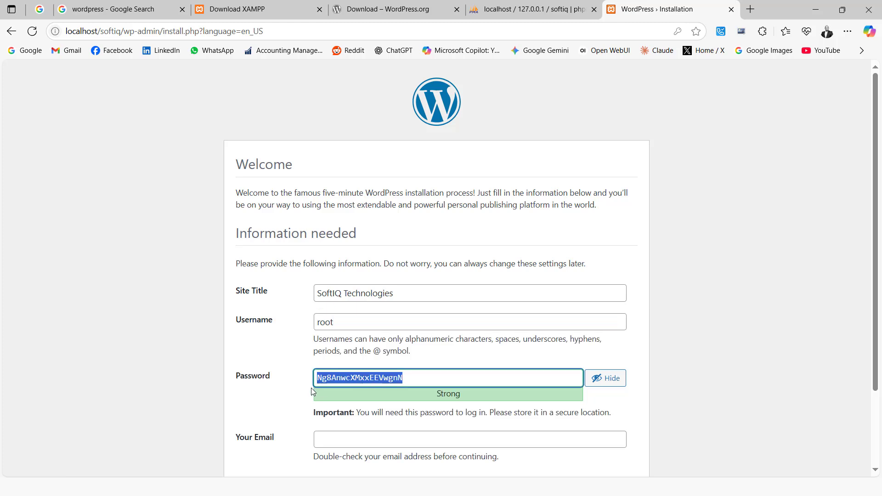
right_click(342, 378)
click(368, 208)
click(329, 441)
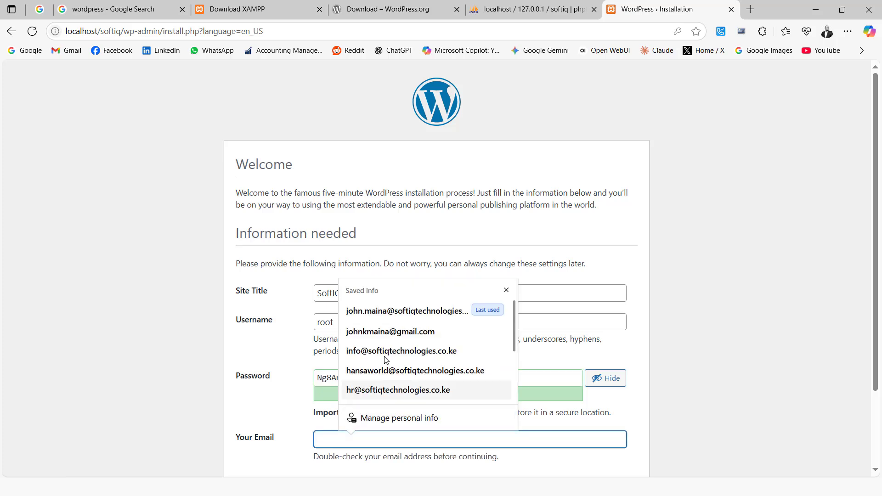
click(408, 310)
scroll(401, 404, down, 2)
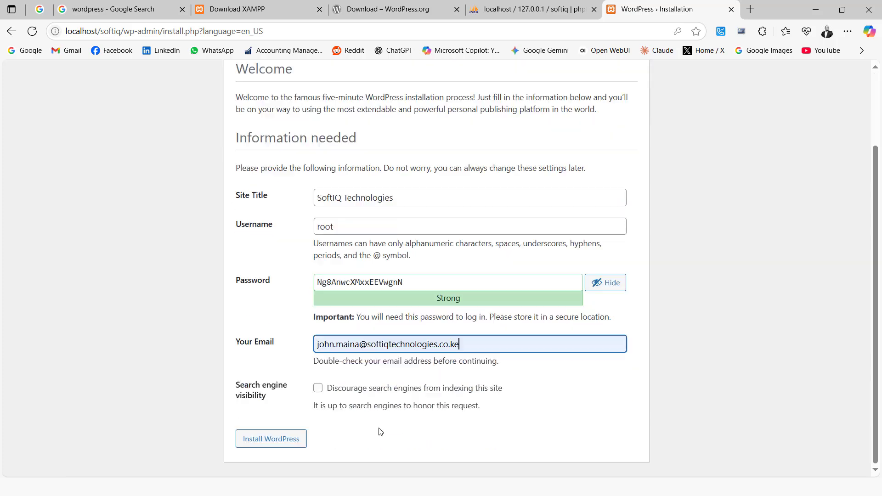
click(270, 440)
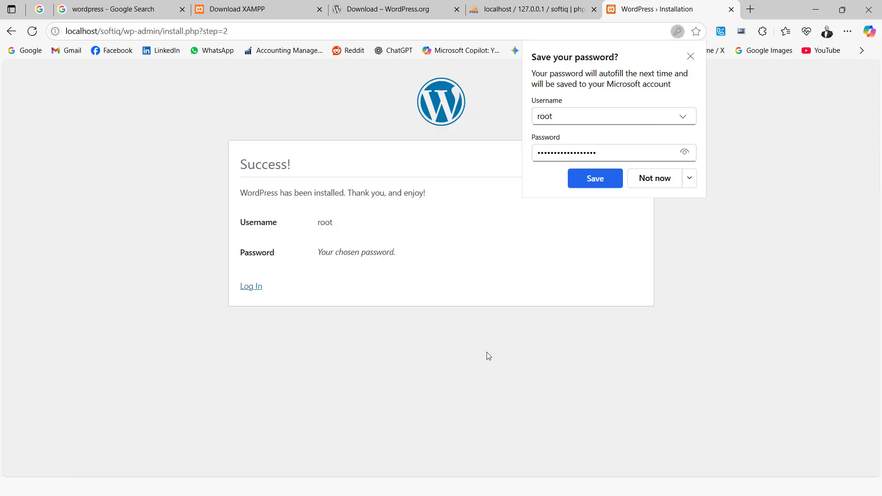
Dismiss Edge's save-password prompt and log in as root with the autofilled credentials
click(595, 178)
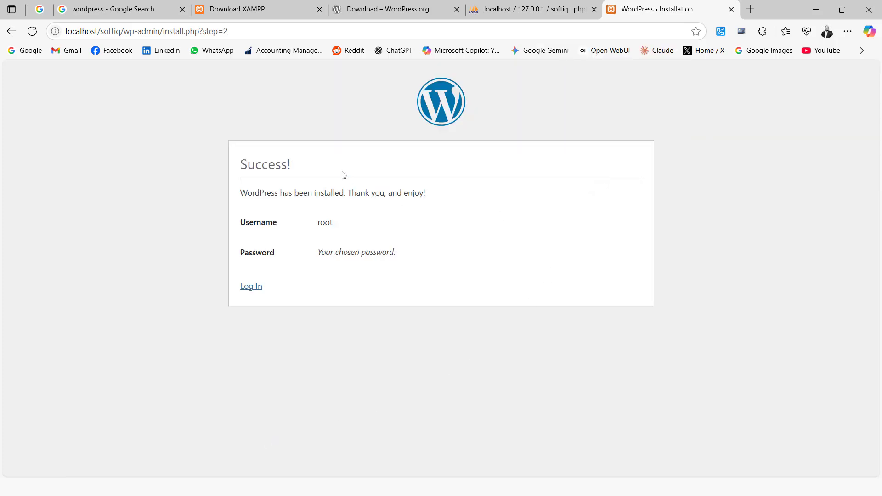
click(250, 288)
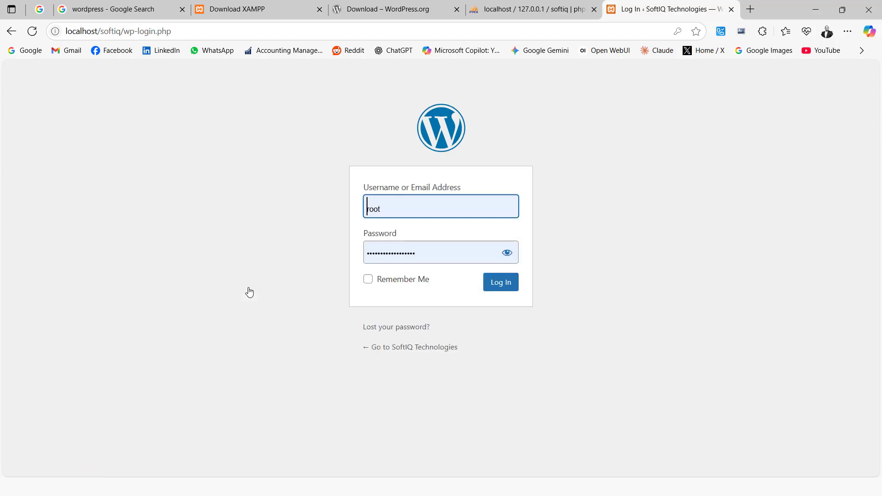
click(501, 283)
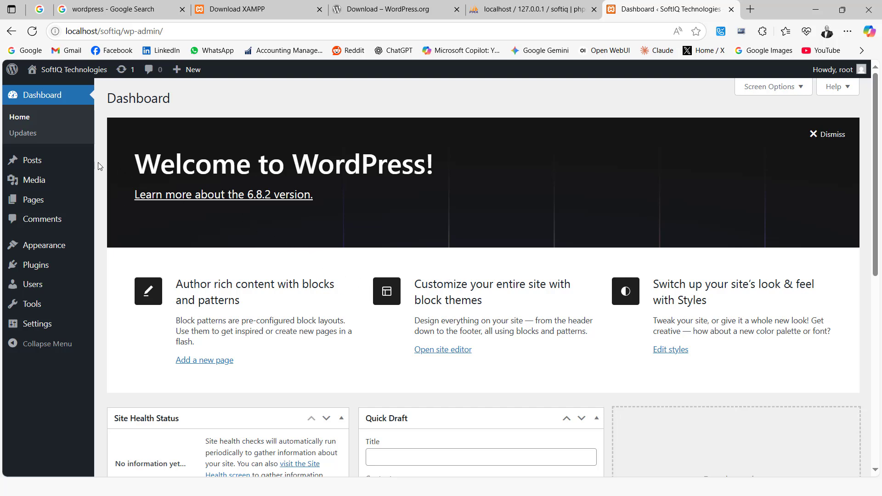
View the live SoftIQ Technologies site in a new tab, return to the dashboard, then switch to PowerPoint
mouse_move(32, 73)
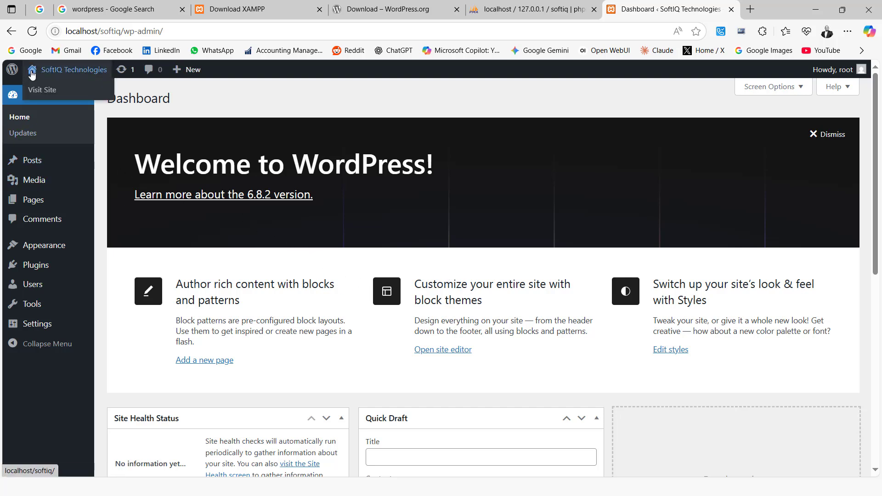
right_click(35, 90)
click(56, 101)
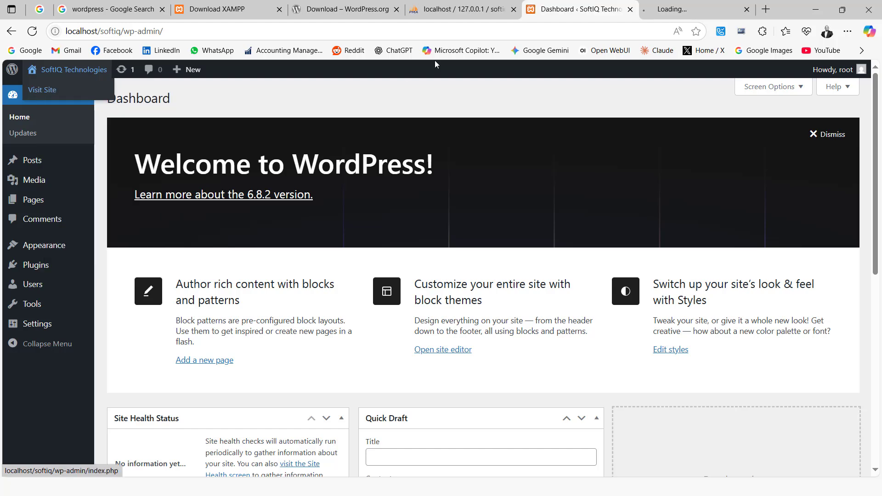
click(668, 9)
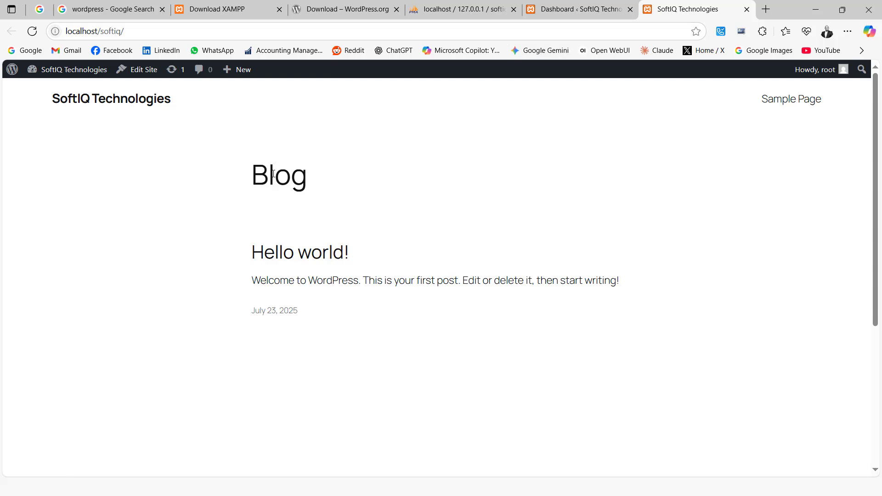
click(581, 10)
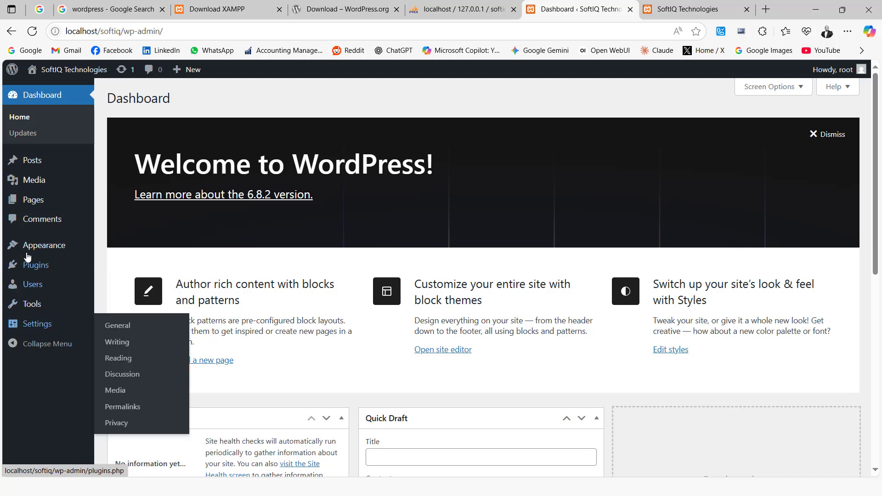
mouse_move(33, 299)
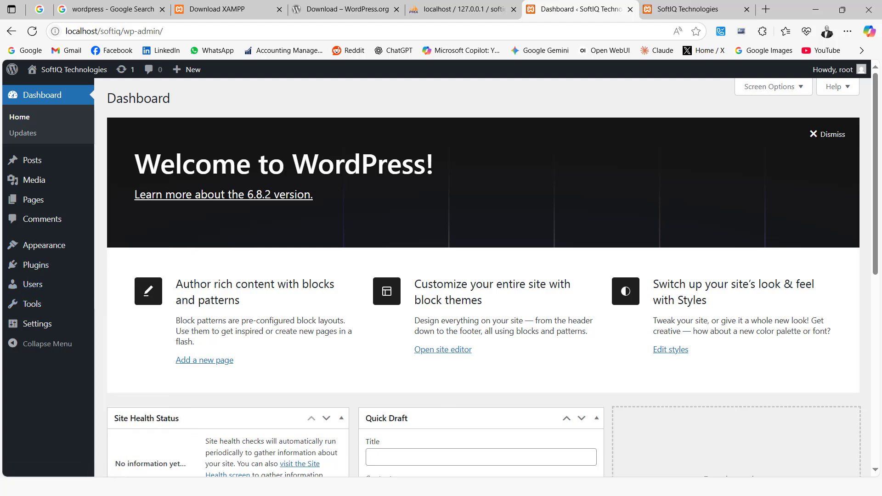
key(alt+Tab)
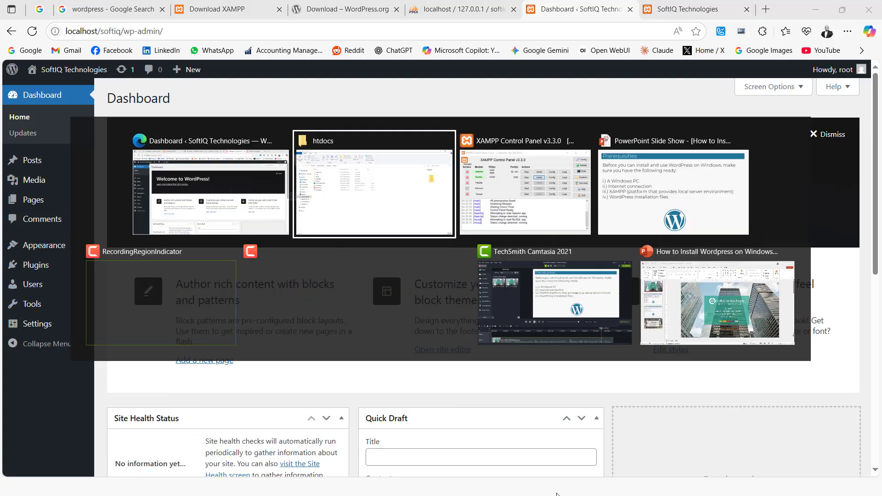